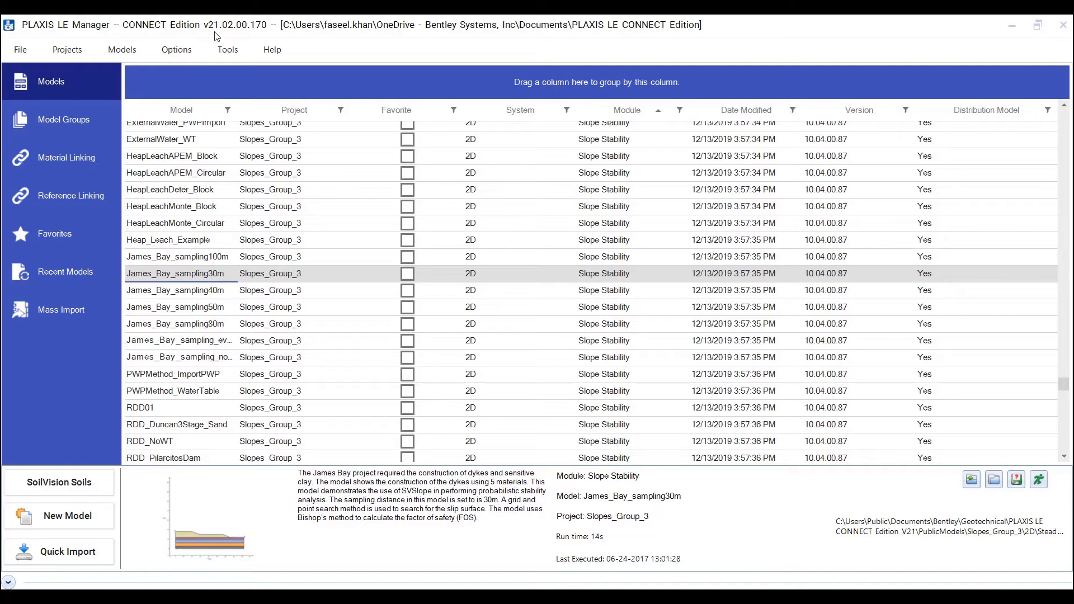
Start a new model in MyProject using the Slope Stability module with a 2D system.
click(122, 51)
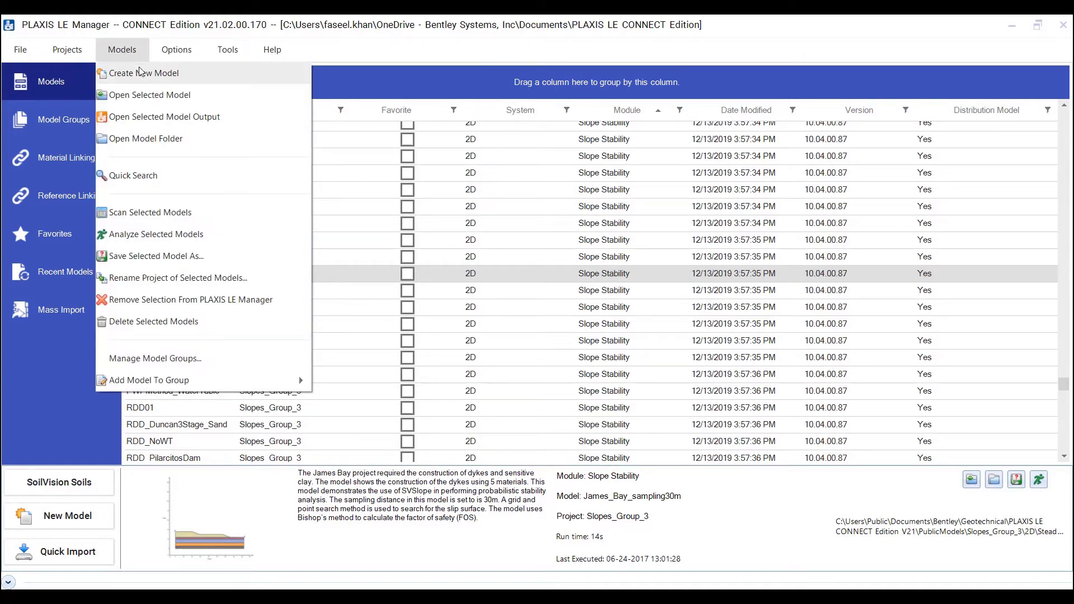
click(216, 80)
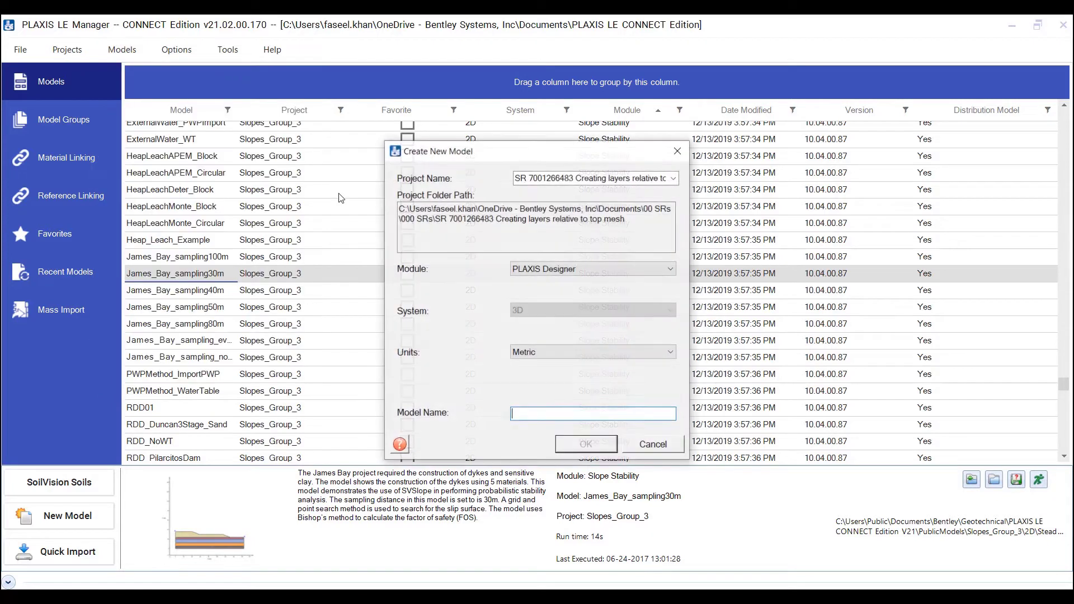
click(644, 178)
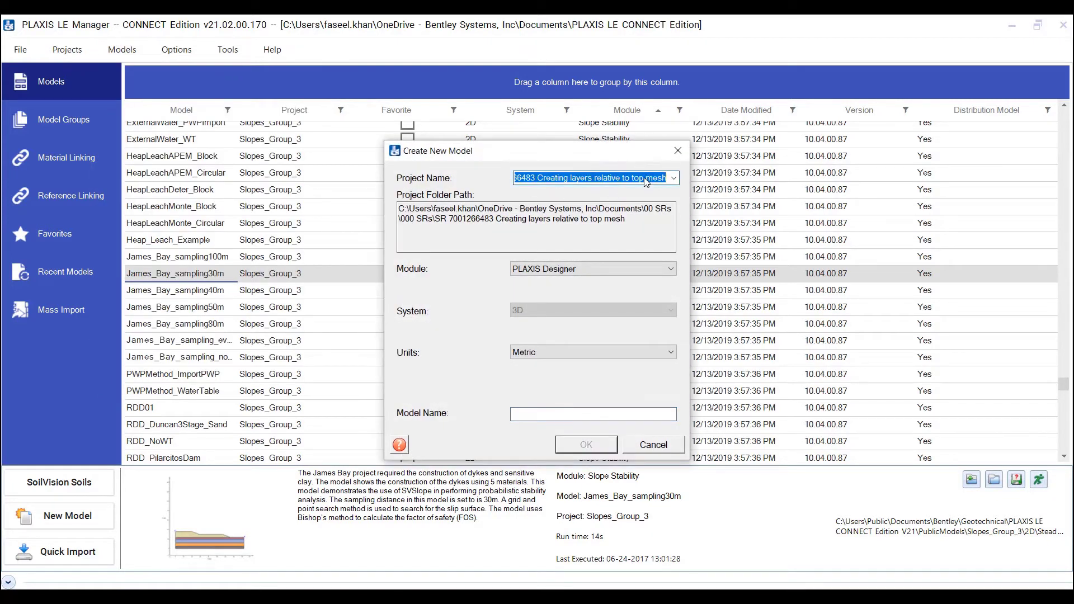
click(676, 178)
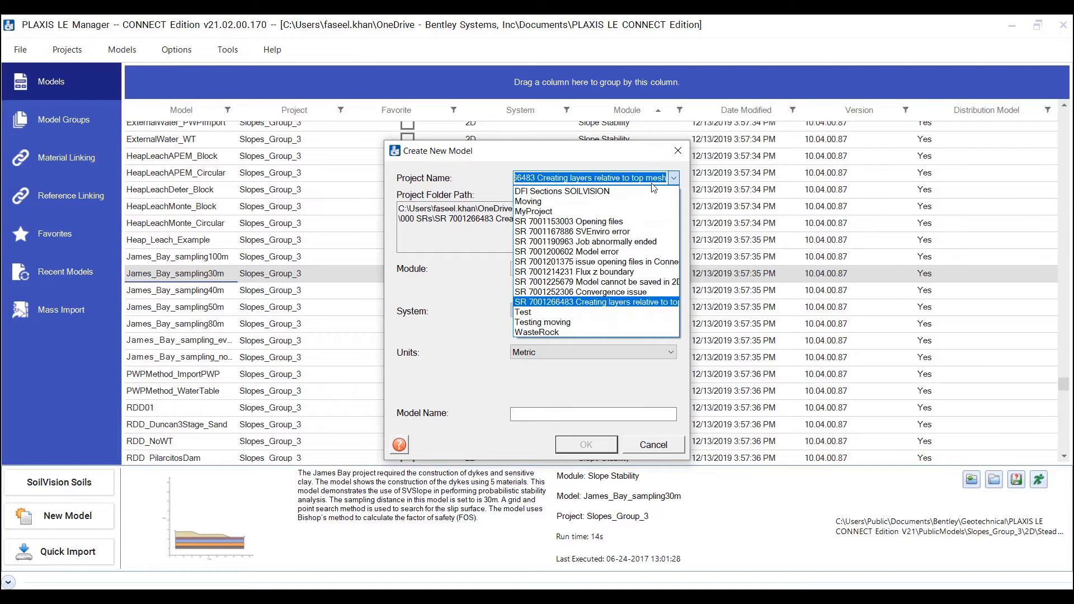
click(613, 214)
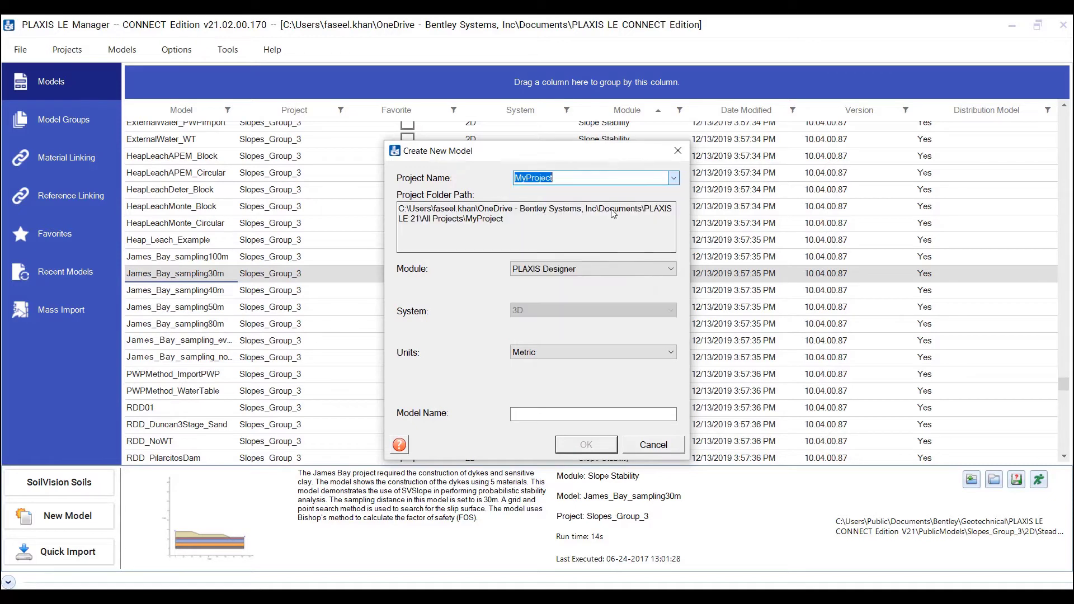
click(561, 269)
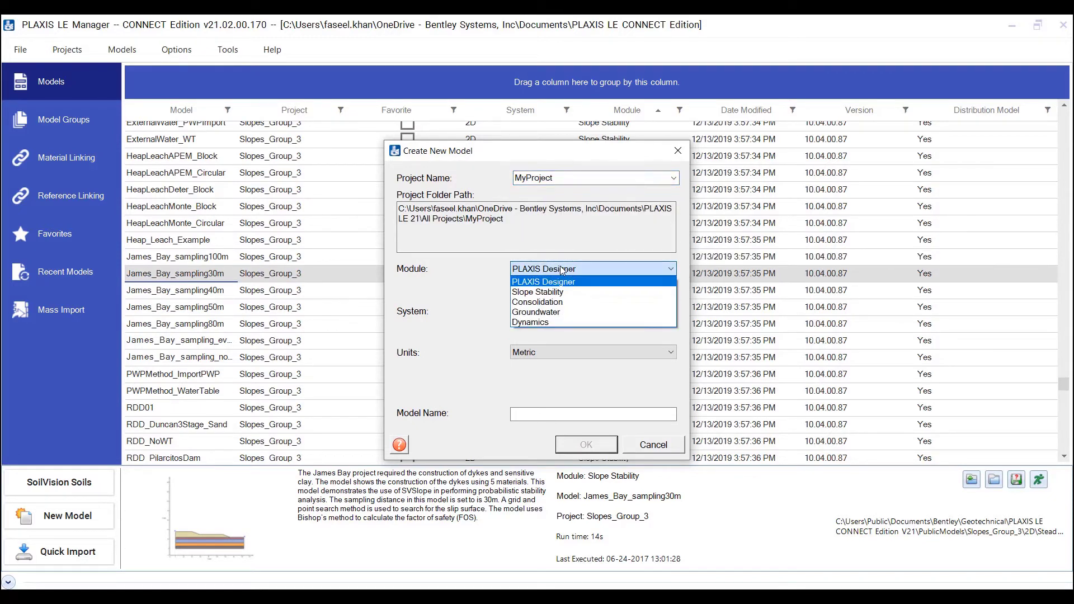
click(557, 292)
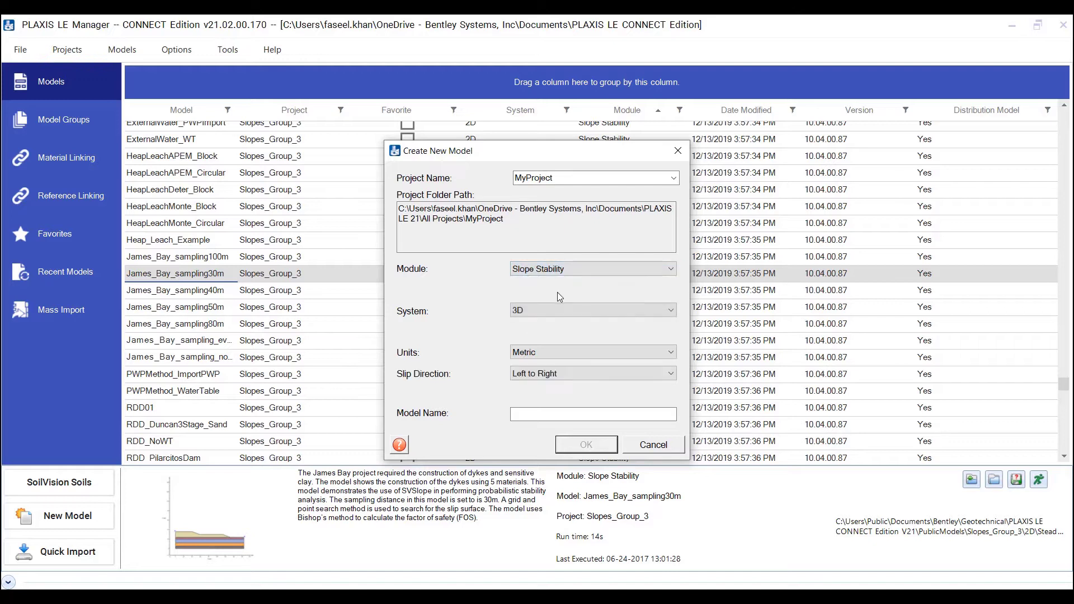
click(544, 311)
click(539, 320)
Keep Metric units and Left to Right slip direction, and create the model named 'James Bay'.
click(536, 356)
click(537, 355)
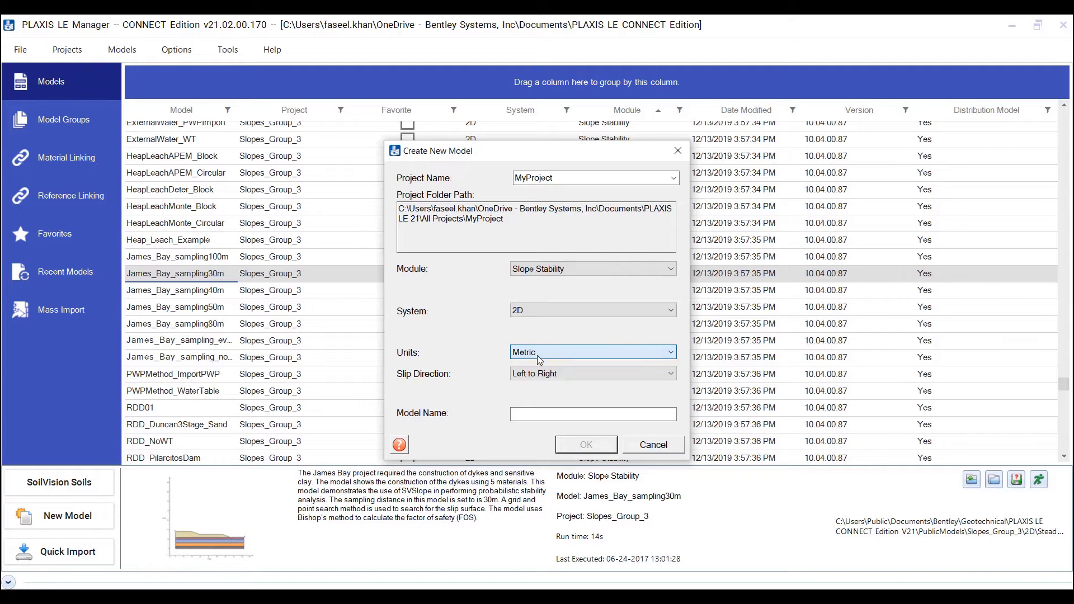
click(577, 375)
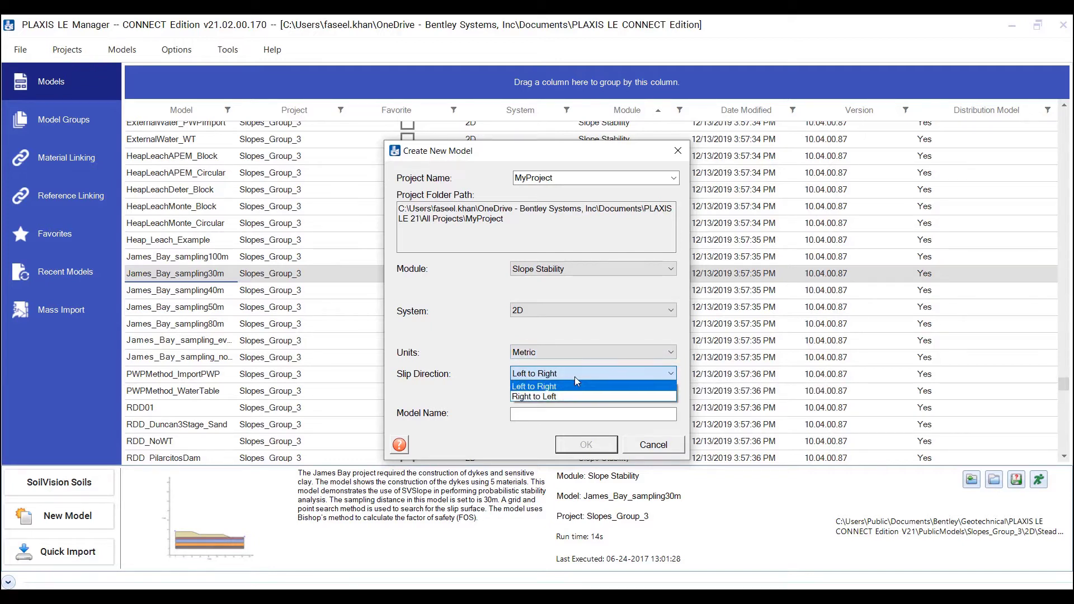
click(575, 377)
click(561, 413)
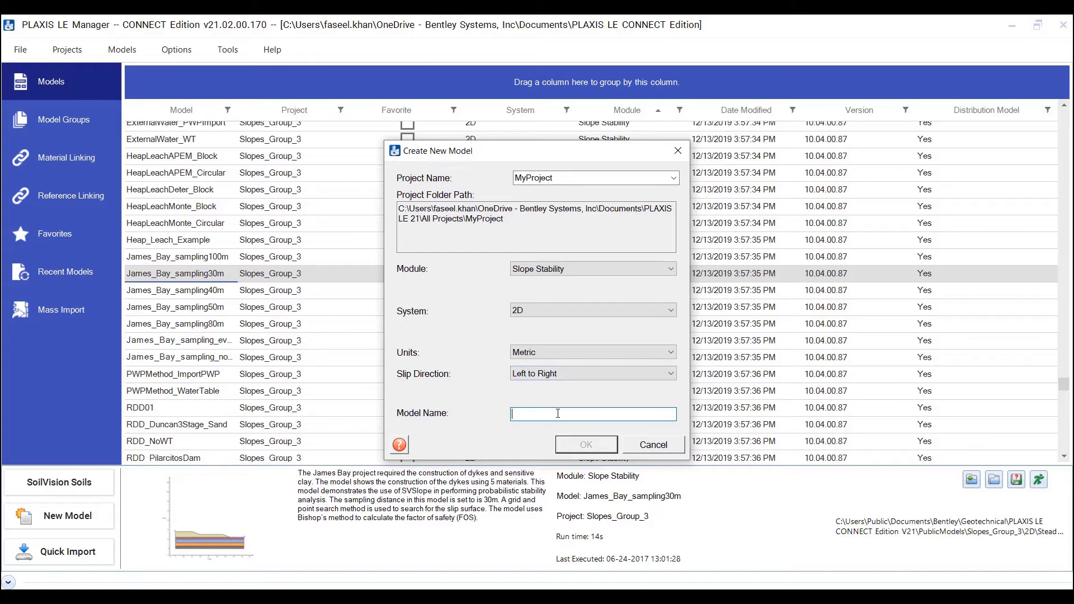
text(James Bay)
key(Return)
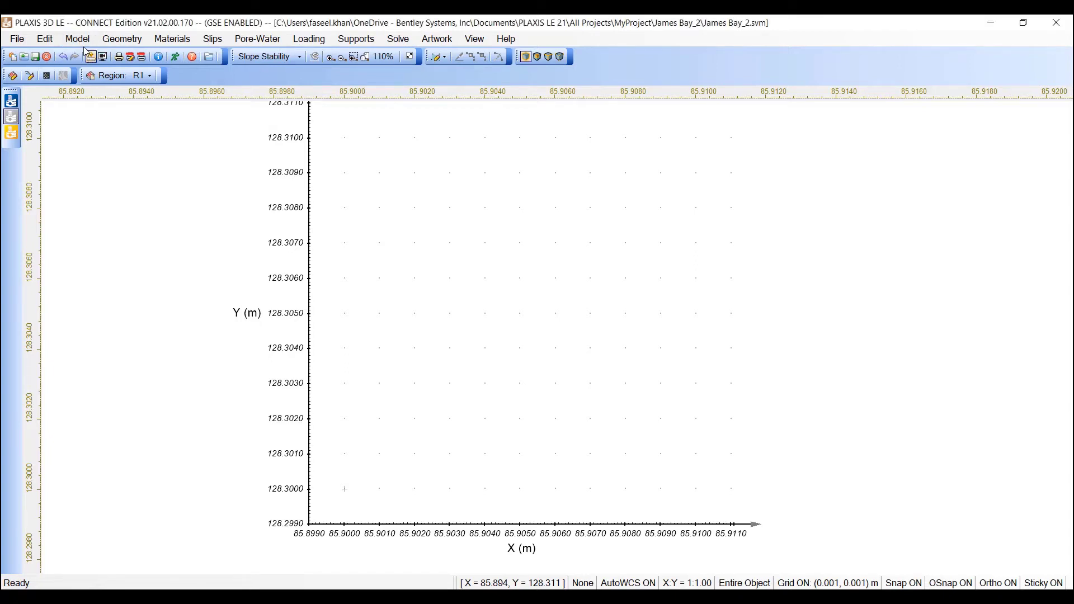
In the model settings, set the slip surface search method to Grid and Point.
click(81, 42)
click(95, 71)
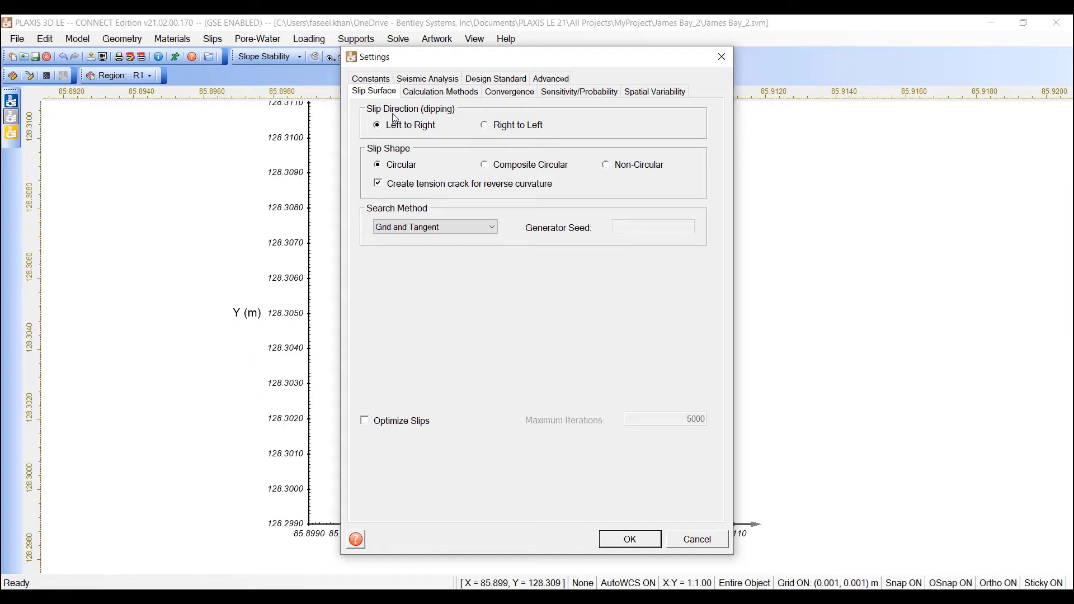
click(395, 226)
click(404, 271)
Enable the Ordinary/Fellenius, Bishop Simplified and Janbu Simplified calculation methods.
click(457, 96)
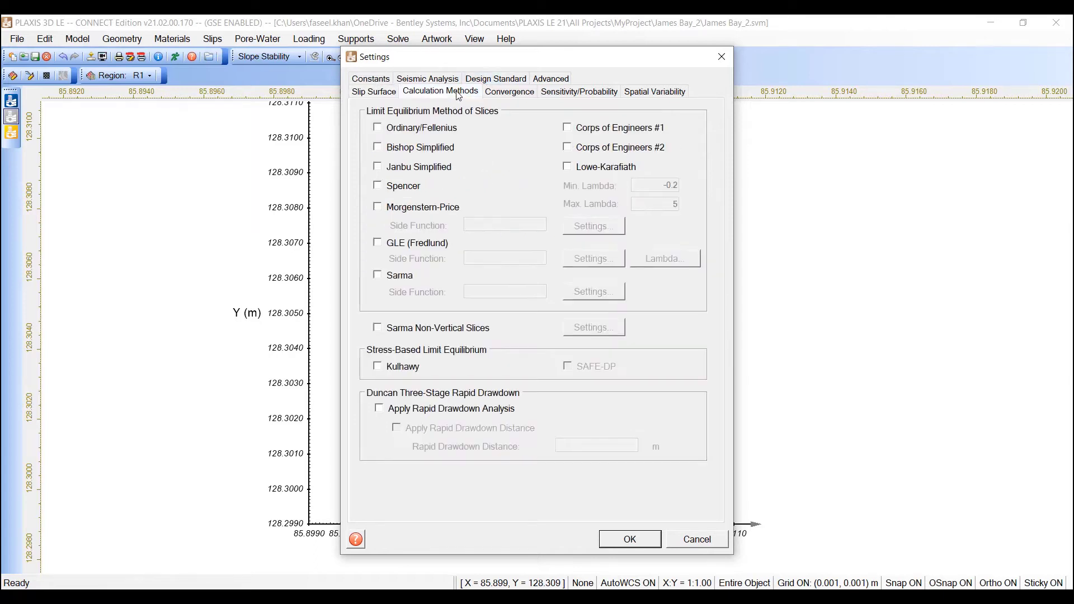
click(378, 129)
click(378, 148)
click(378, 166)
Turn on probabilistic analysis with Monte-Carlo, 30000 samples, seed 500 and a fixed surface, then apply.
click(586, 97)
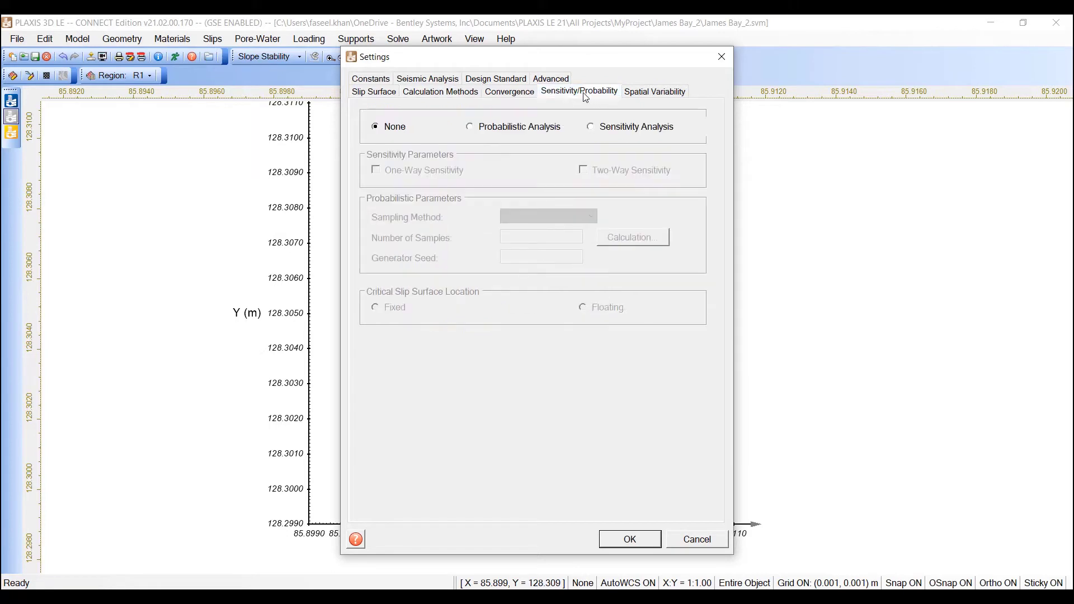
click(470, 126)
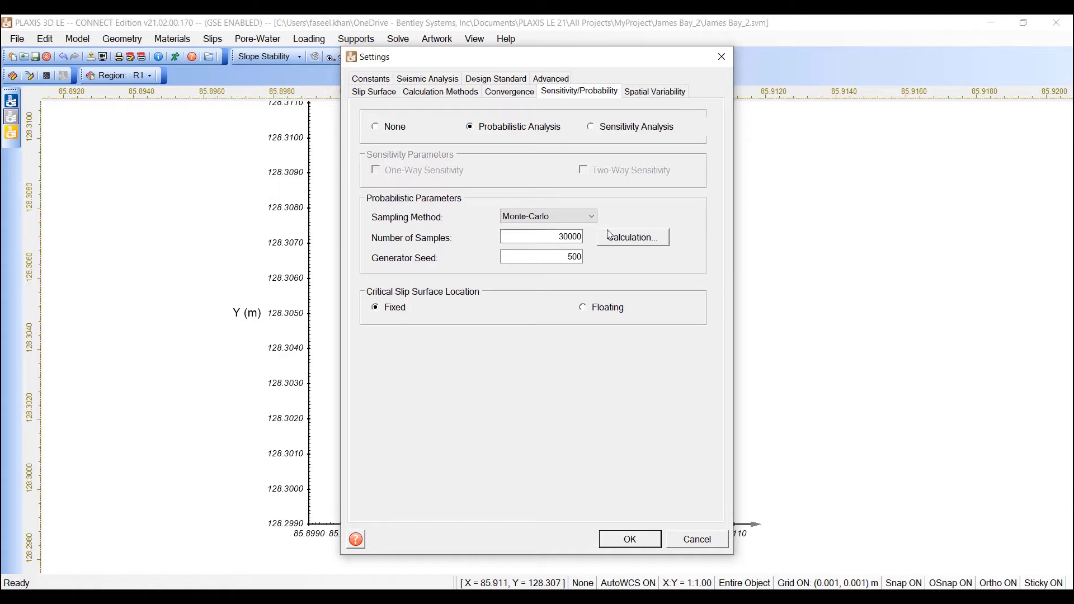
click(567, 219)
click(555, 227)
drag(547, 238, 583, 258)
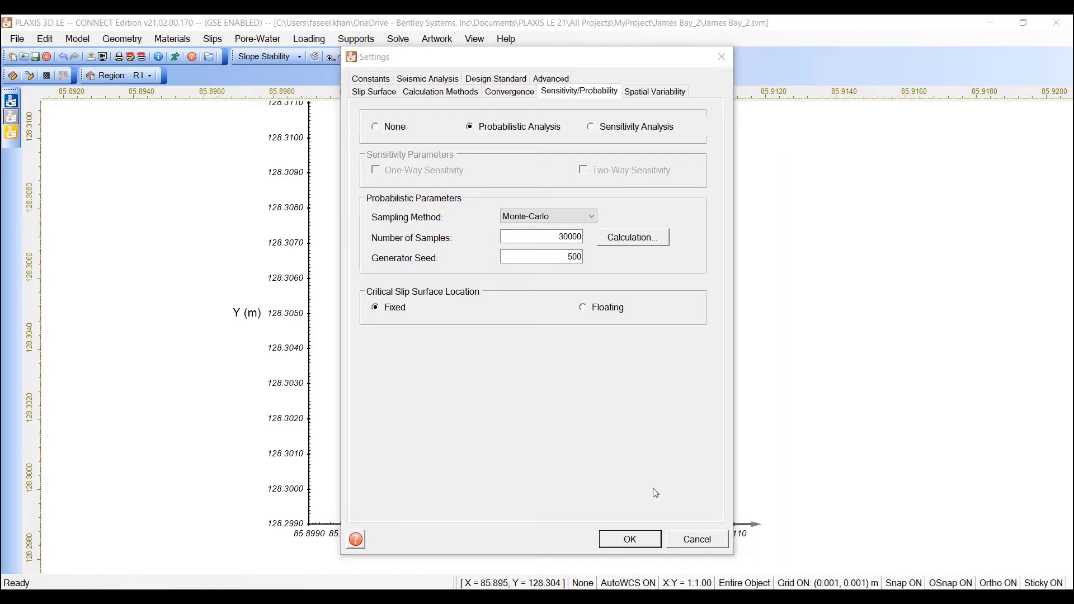
click(644, 540)
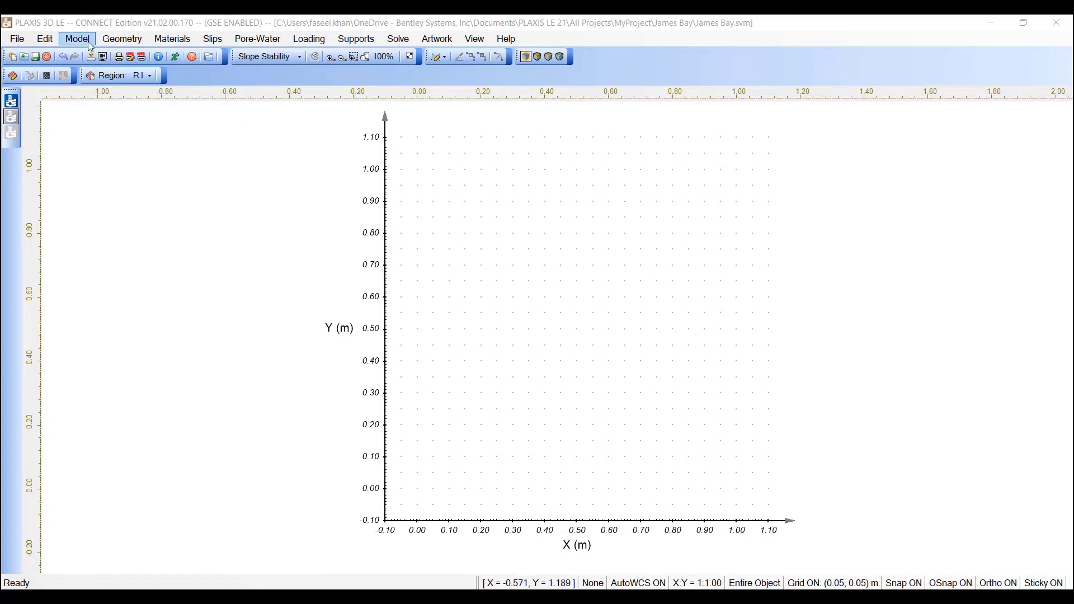
Add regions R2, R3, R4 and R5 to the regions list, then open R1's properties.
click(120, 44)
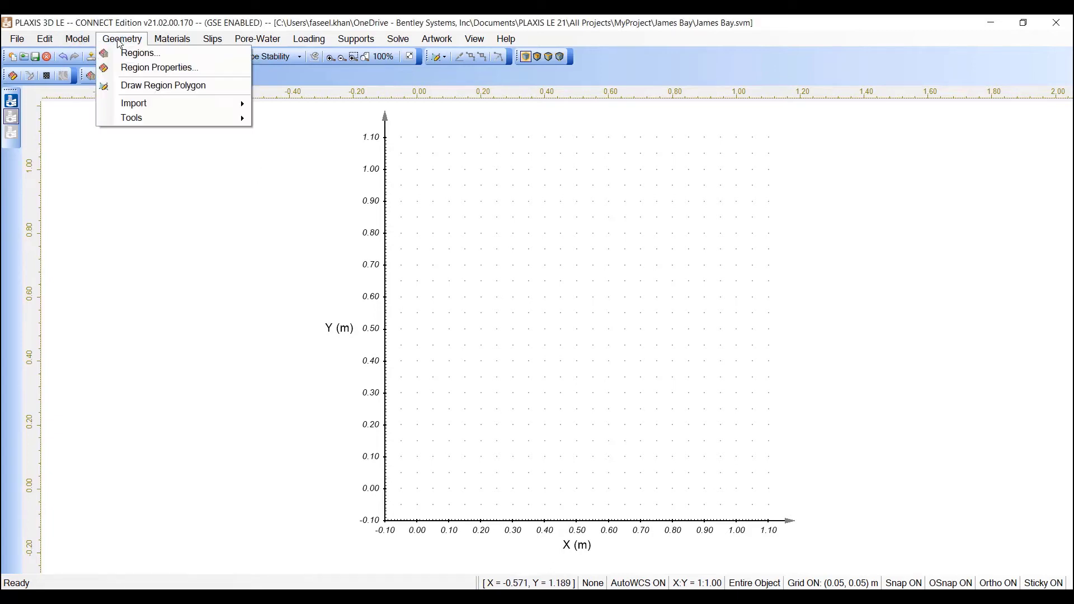
click(180, 53)
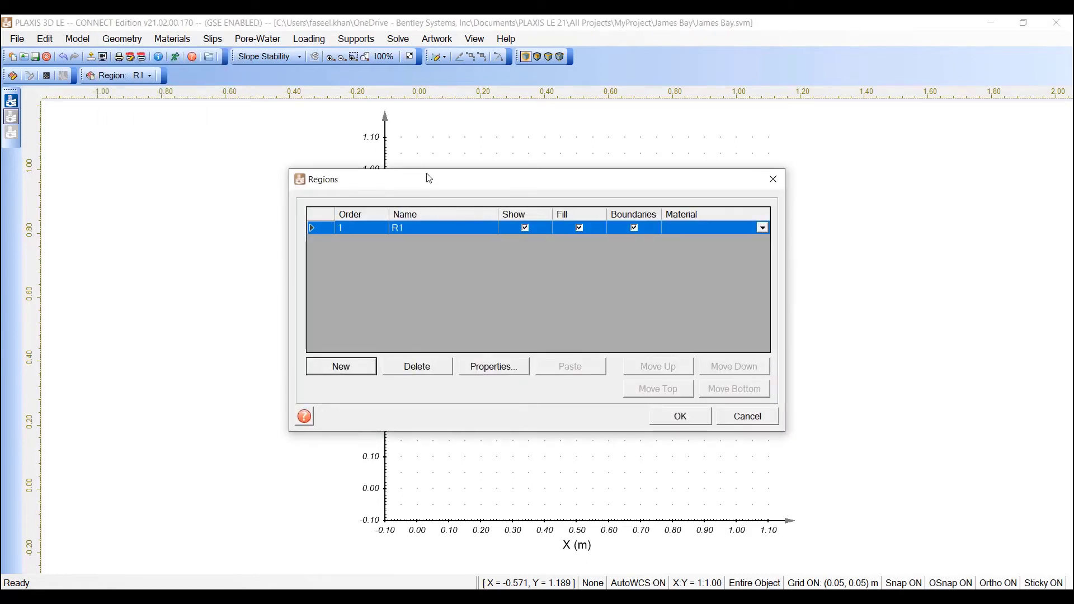
click(353, 373)
click(353, 372)
click(353, 373)
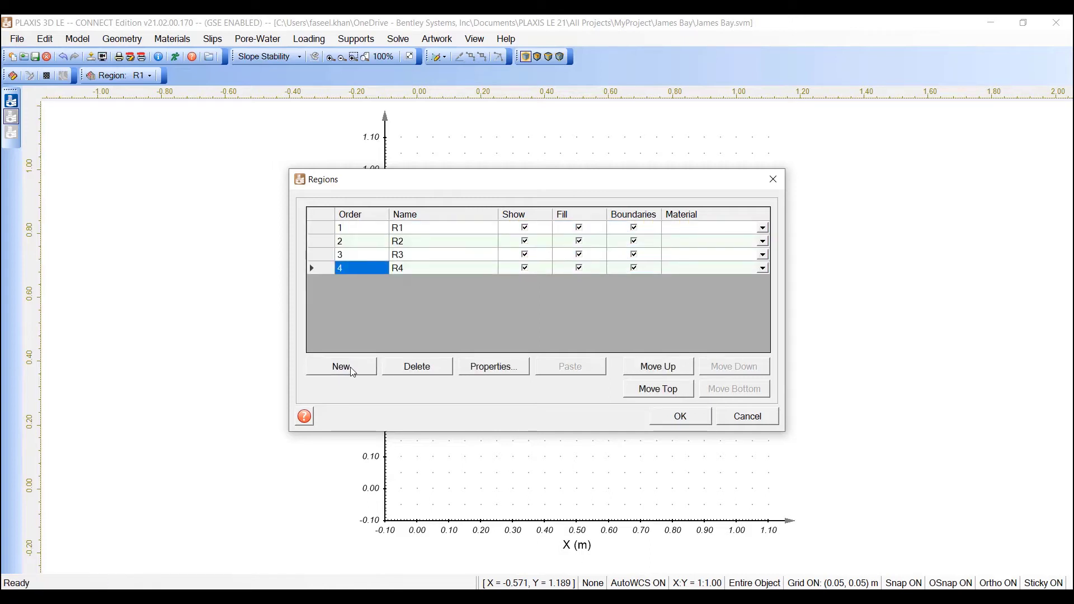
click(354, 372)
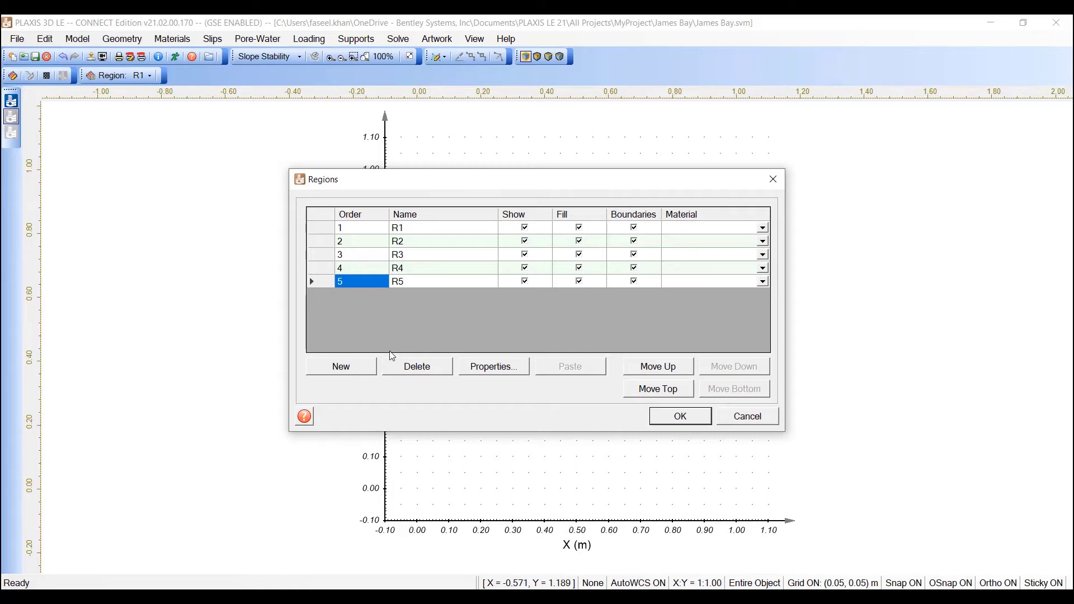
double_click(415, 229)
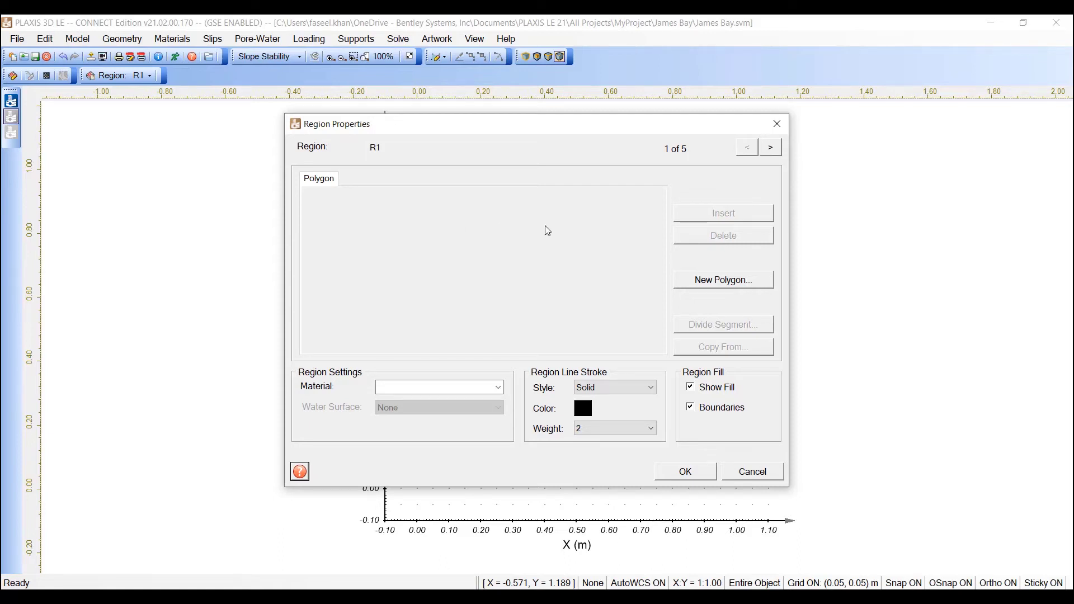
Create R1's polygon by pasting six points from (0,24) to (132,24) and accept it.
click(723, 280)
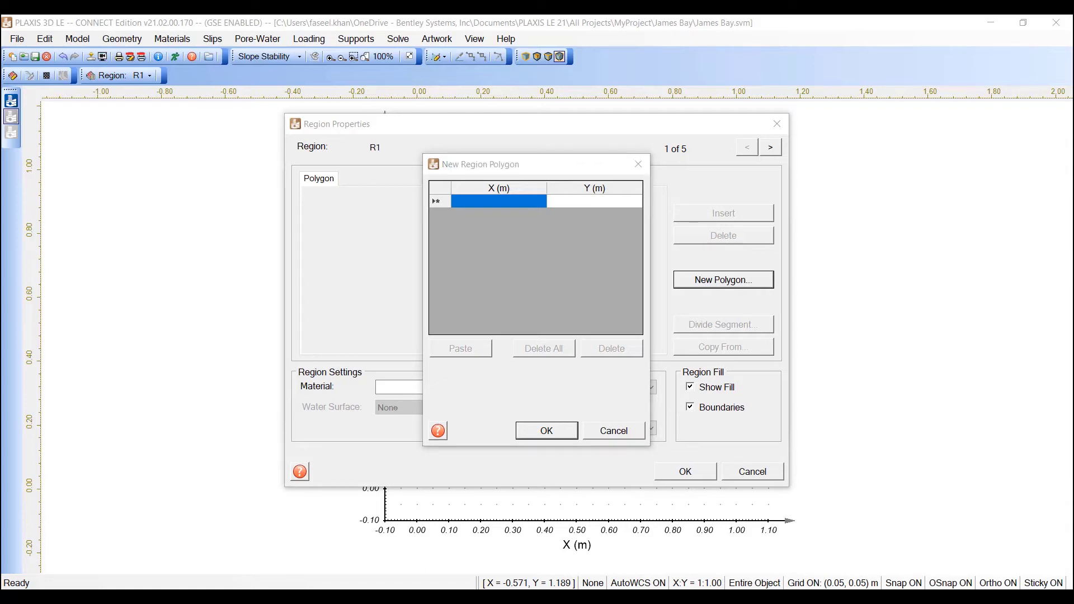
click(578, 288)
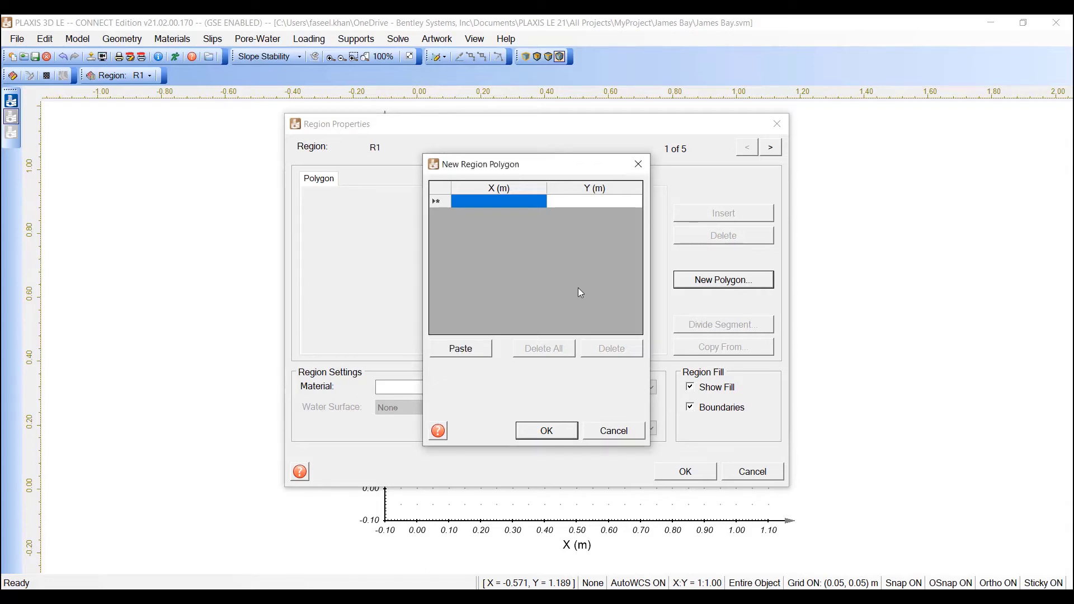
click(480, 353)
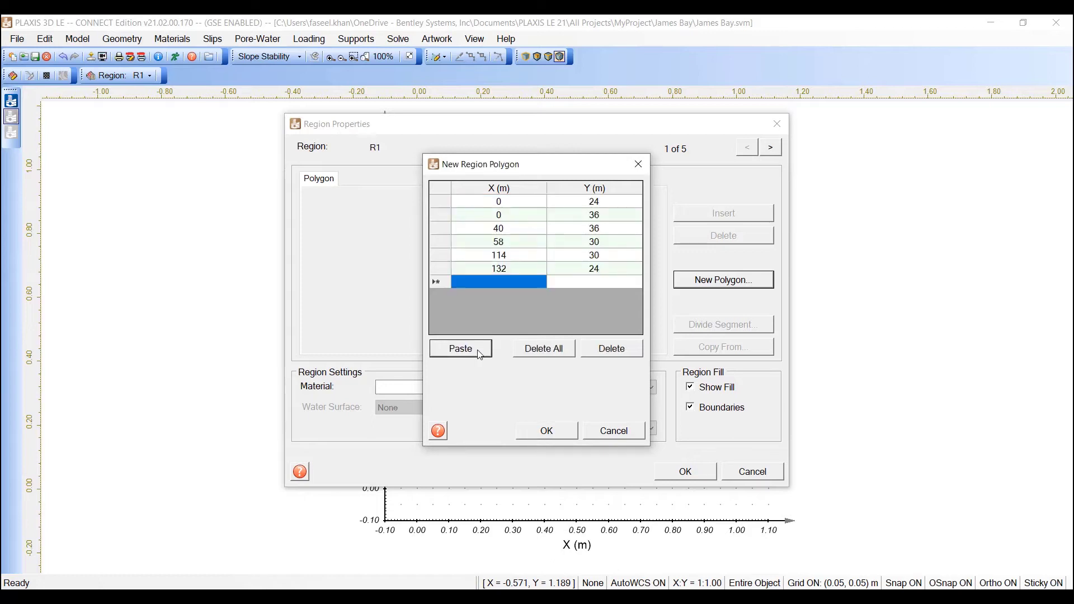
click(547, 432)
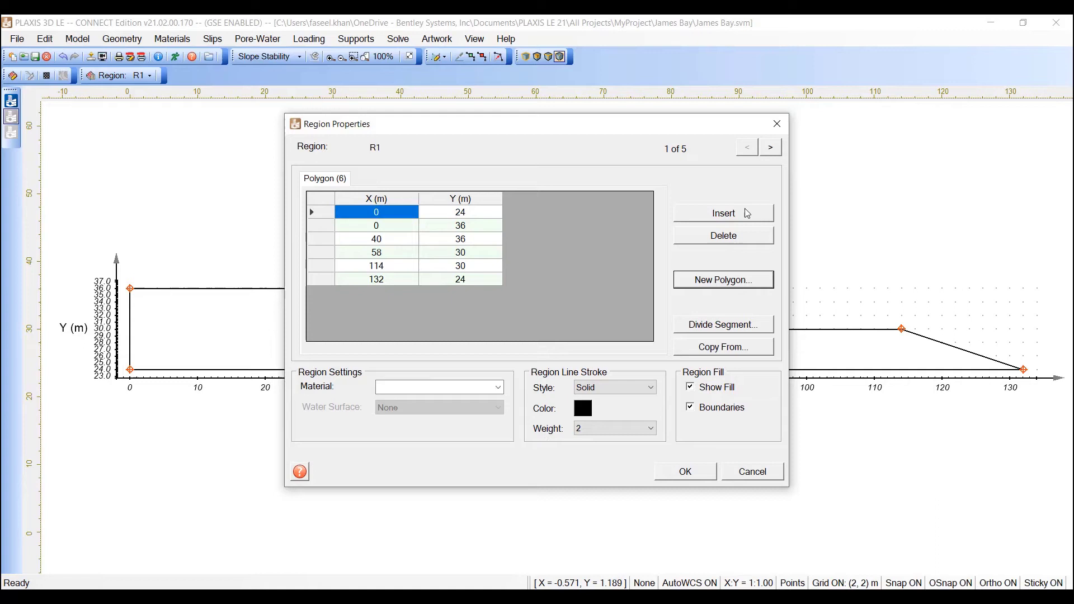
Paste the corner coordinates as polygons for regions R2, R3, R4 and R5, accepting each.
click(773, 148)
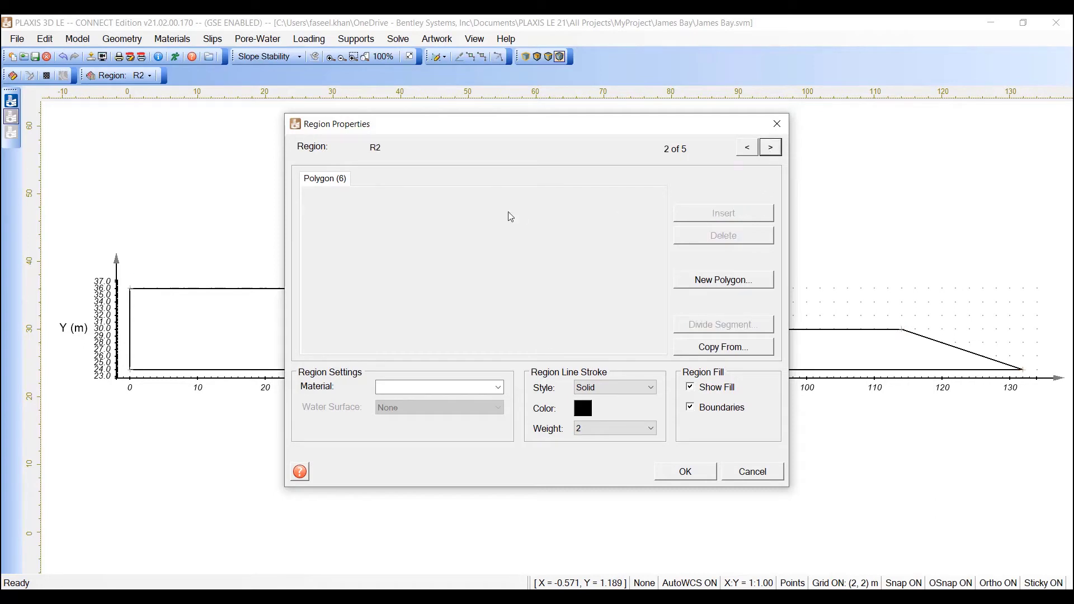
click(725, 279)
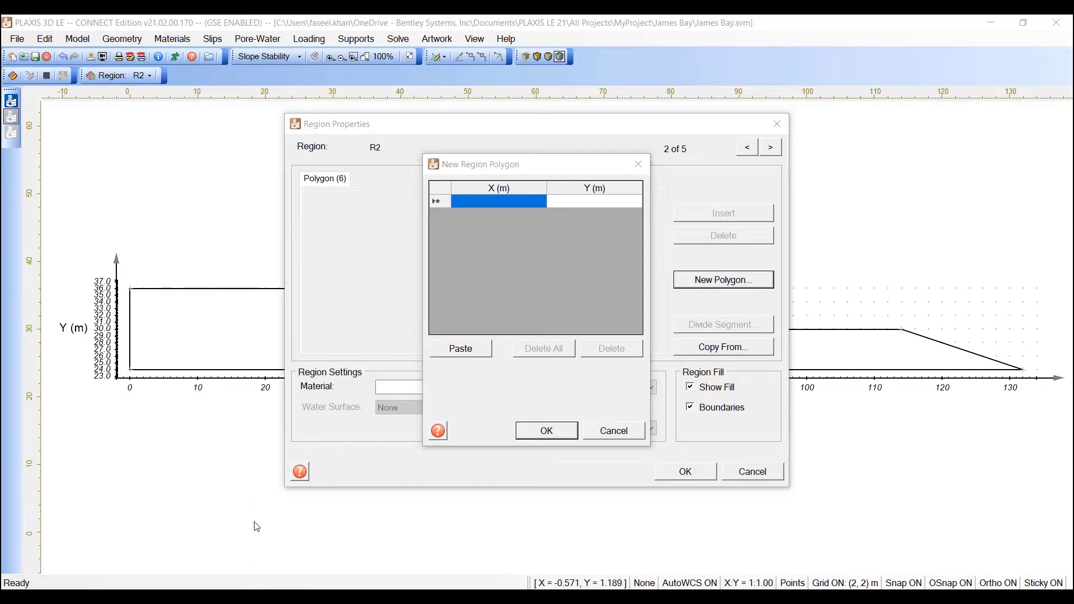
key(ctrl+v)
click(546, 431)
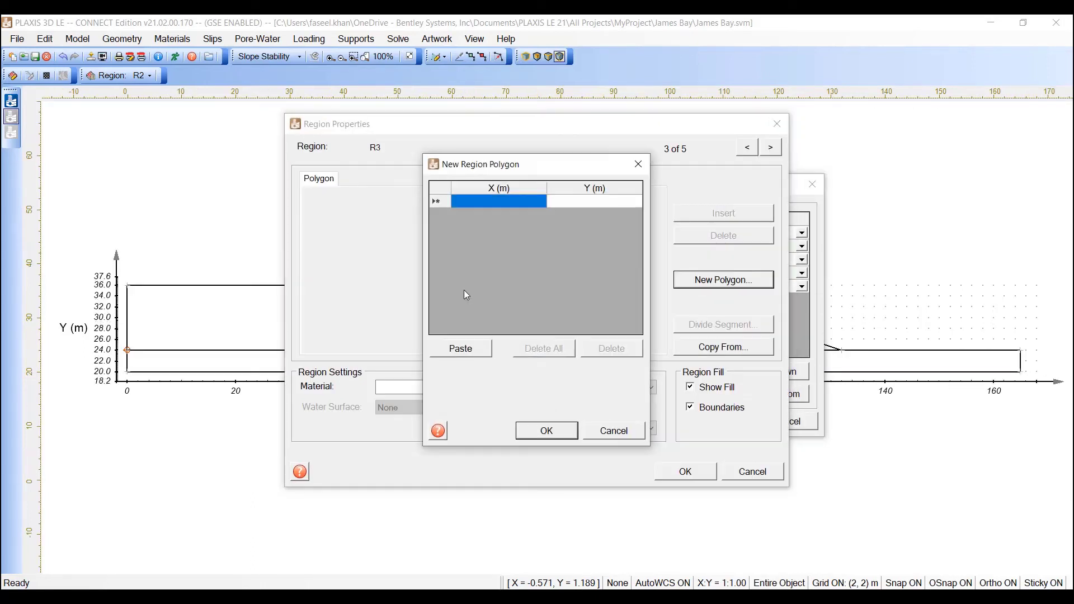
key(ctrl+v)
click(547, 431)
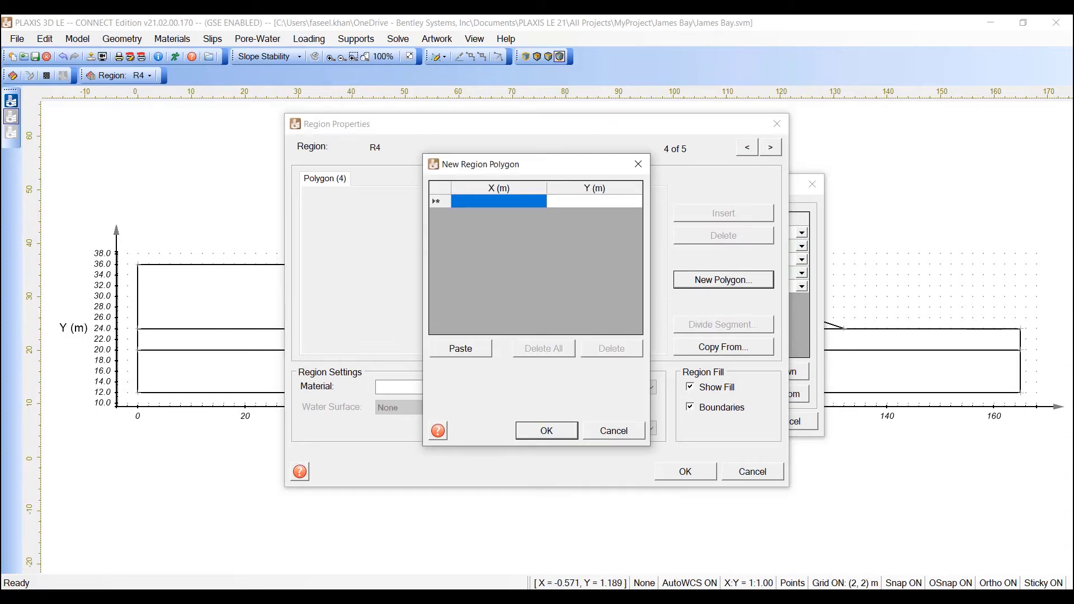
key(ctrl+v)
click(547, 431)
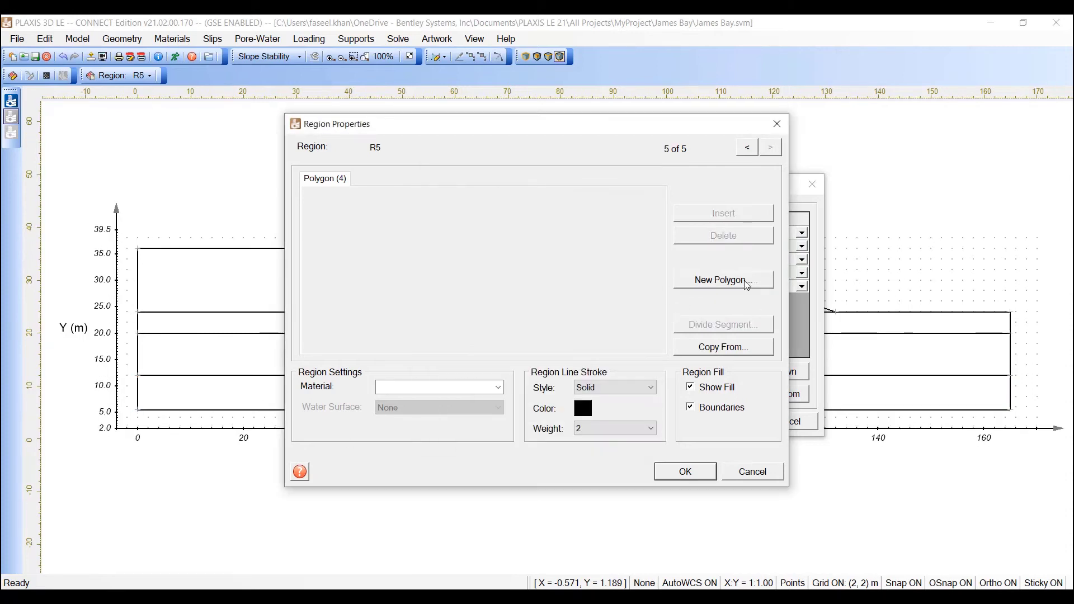
click(724, 280)
key(ctrl+v)
click(547, 431)
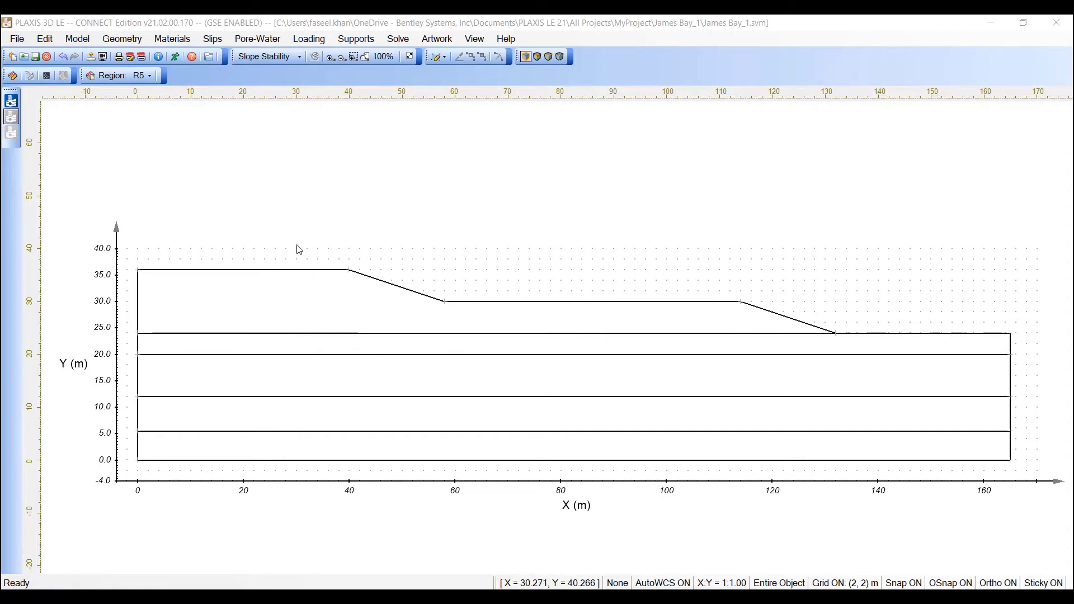
Create a new Mohr Coulomb material named 'Embankment' in the Materials Manager.
click(171, 42)
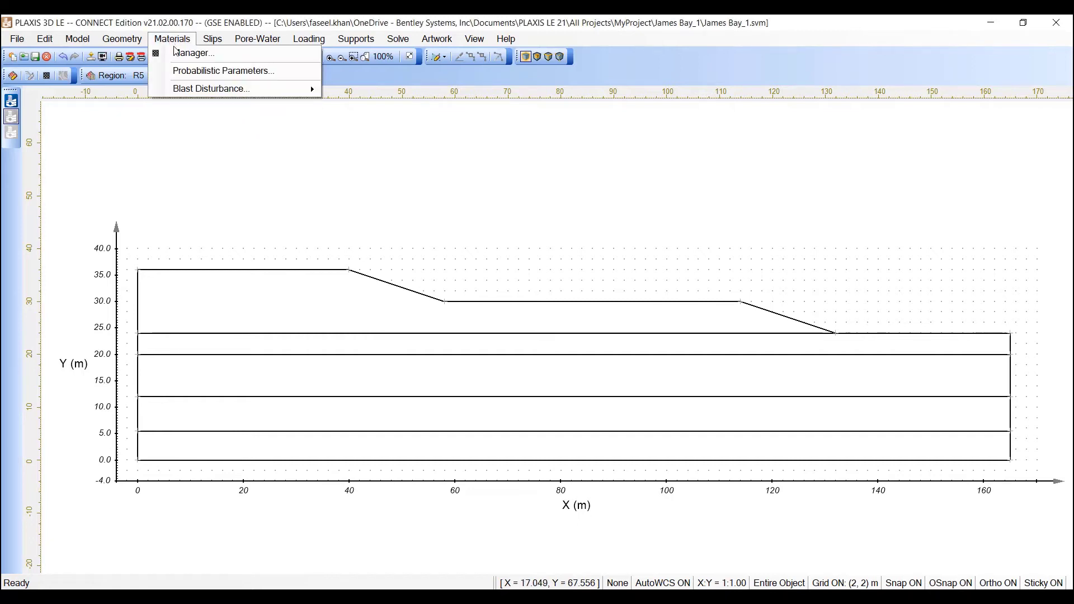
click(176, 49)
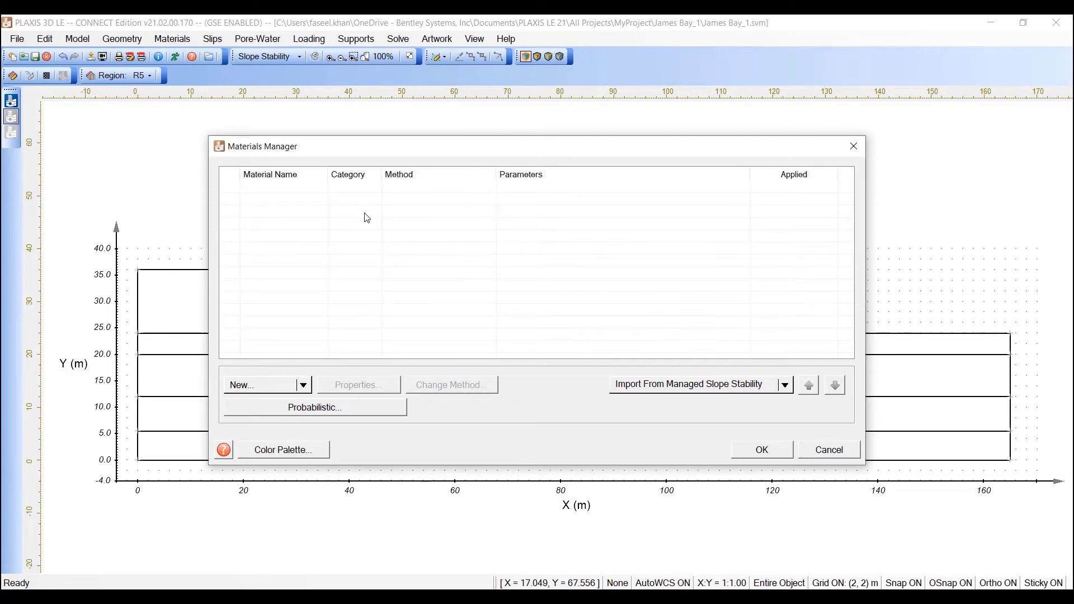
click(272, 384)
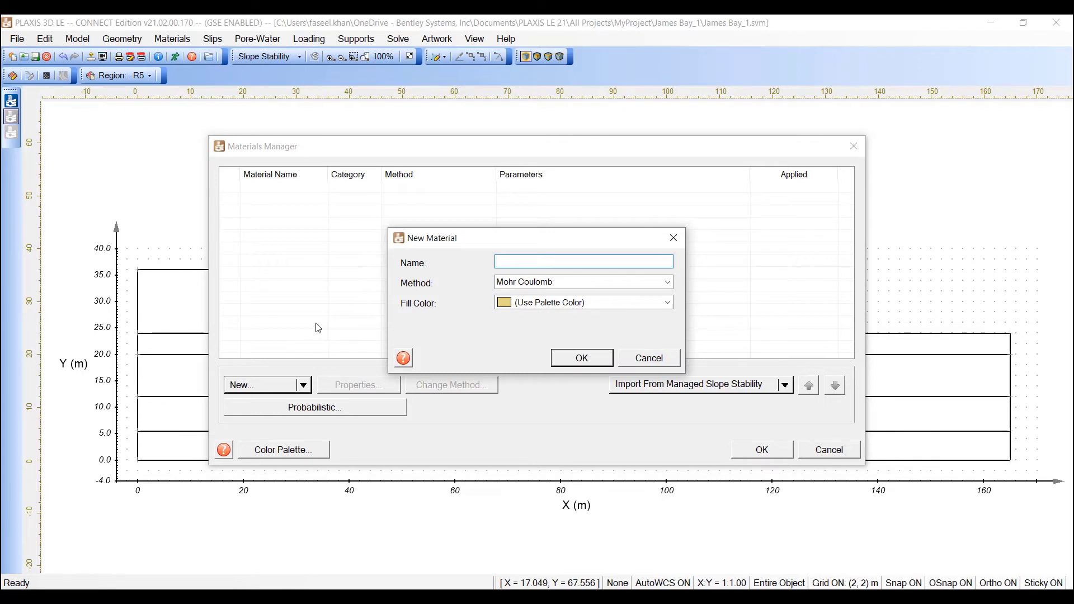
text(a)
key(BackSpace)
text(Embankment)
click(648, 285)
click(648, 286)
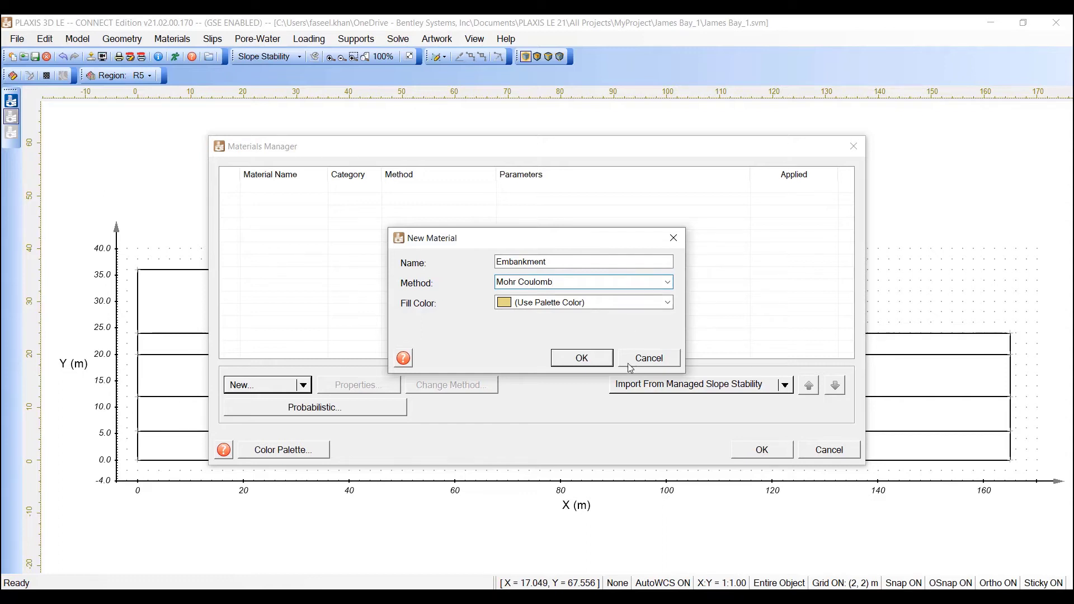
click(589, 360)
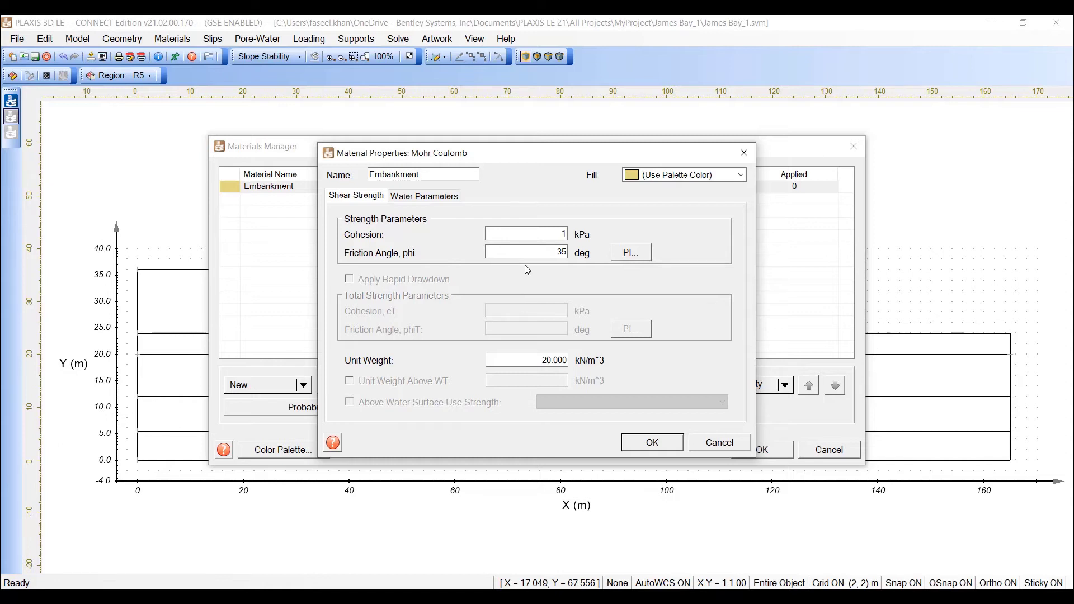
Set Embankment's cohesion to 0 and friction angle to 30, then save its properties.
double_click(566, 234)
text(0)
double_click(539, 248)
text(30)
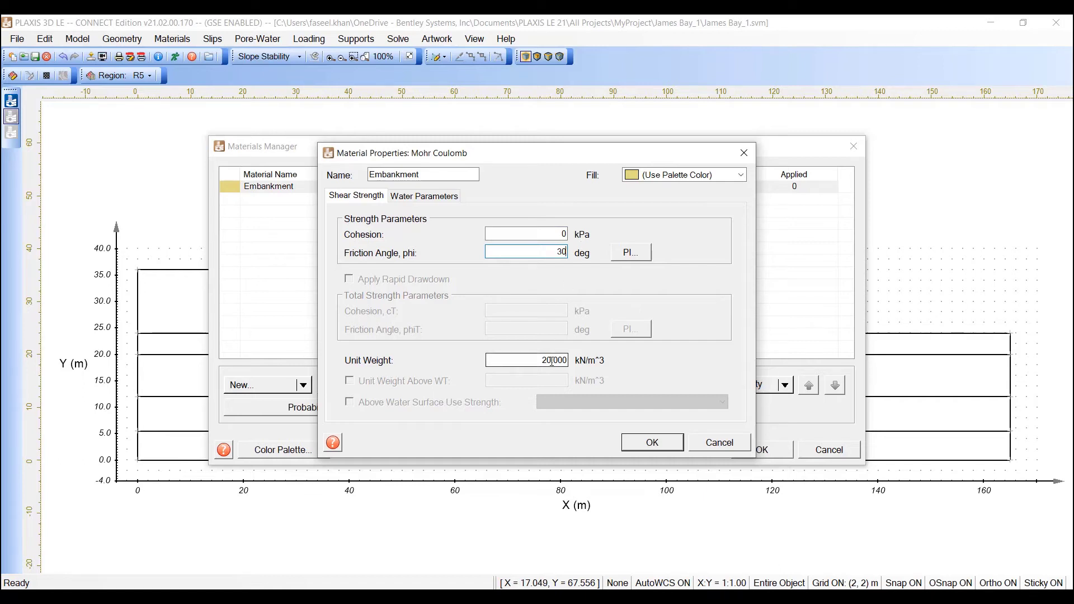
click(653, 443)
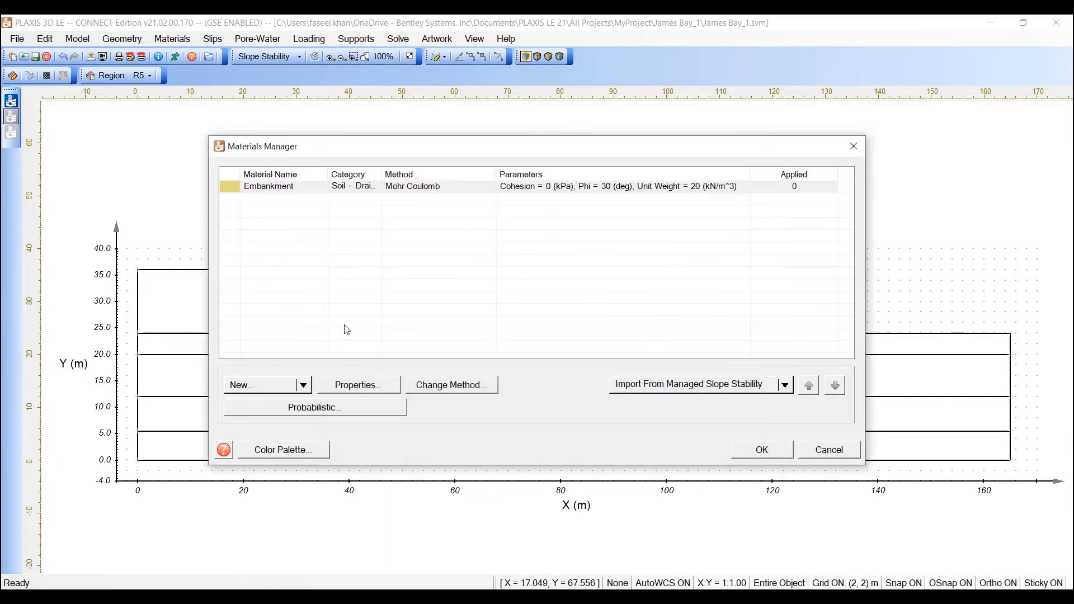
Add a 'Clay crust' material with cohesion 43, friction angle 0 and unit weight 18.8.
click(260, 385)
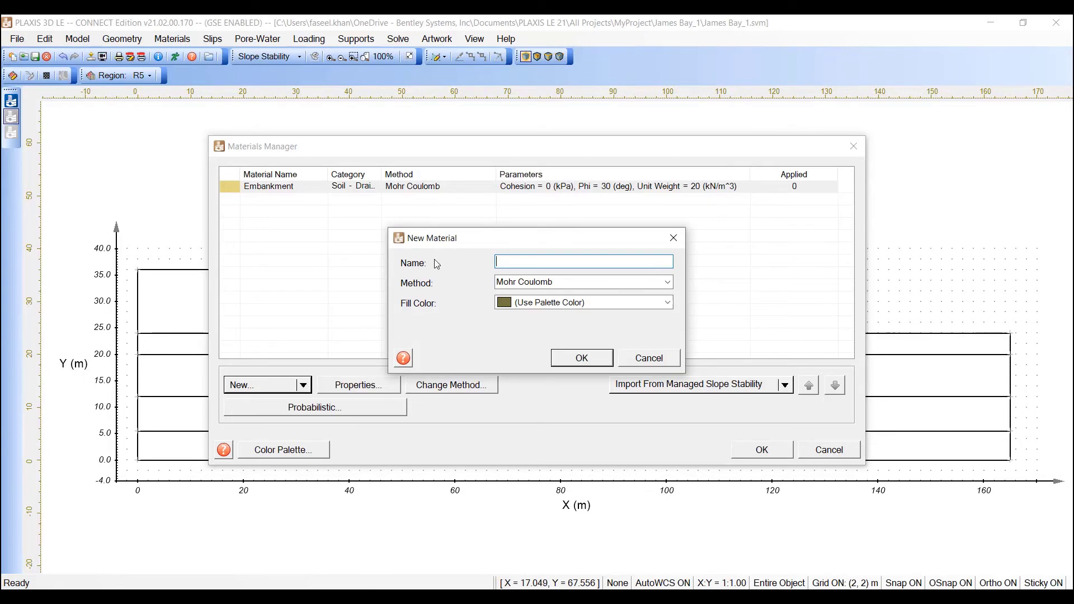
text(Clay crust)
key(Return)
key(Tab)
text(43)
key(Tab)
text(0)
key(Tab)
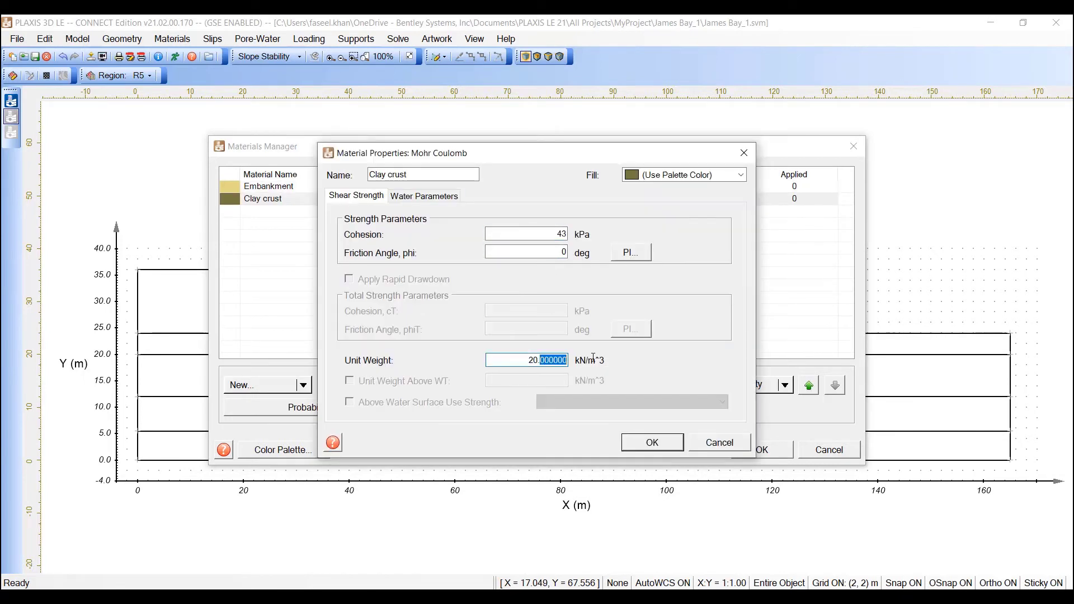
text(18.8)
key(Return)
key(Return)
Add a 'Marine clay' material with cohesion 34.5, friction angle 0 and unit weight 18.8.
text(Marine clayu)
key(BackSpace)
key(Return)
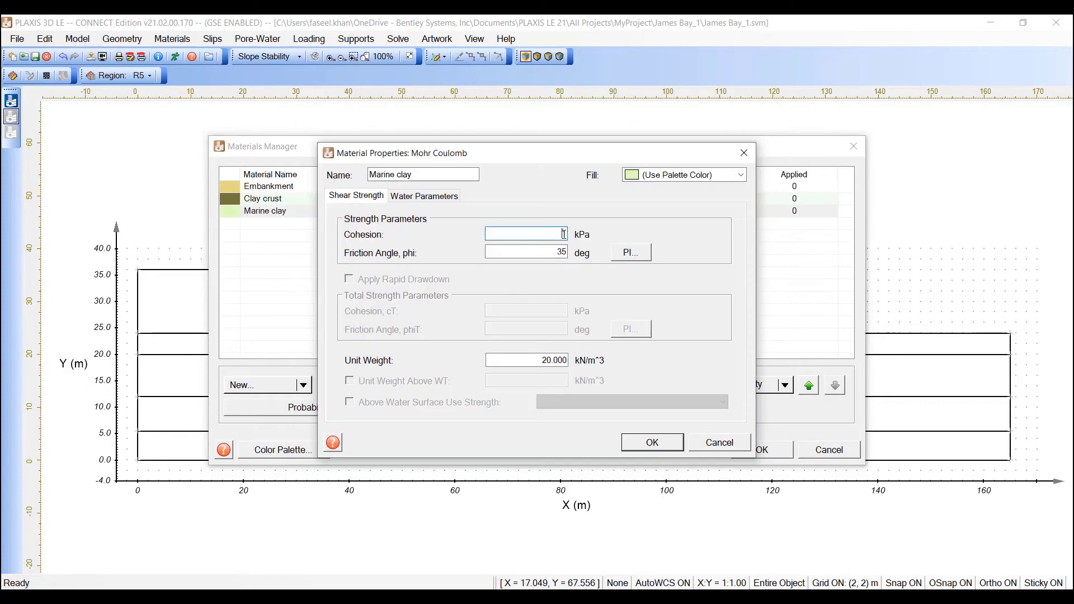
text(34.5)
key(Tab)
text(0)
key(Tab)
text(18.8)
key(Return)
key(Return)
Add a 'Lacustrine clay' material with cohesion 31.2, friction angle 0 and unit weight 20.3.
text(Lacustrine clay)
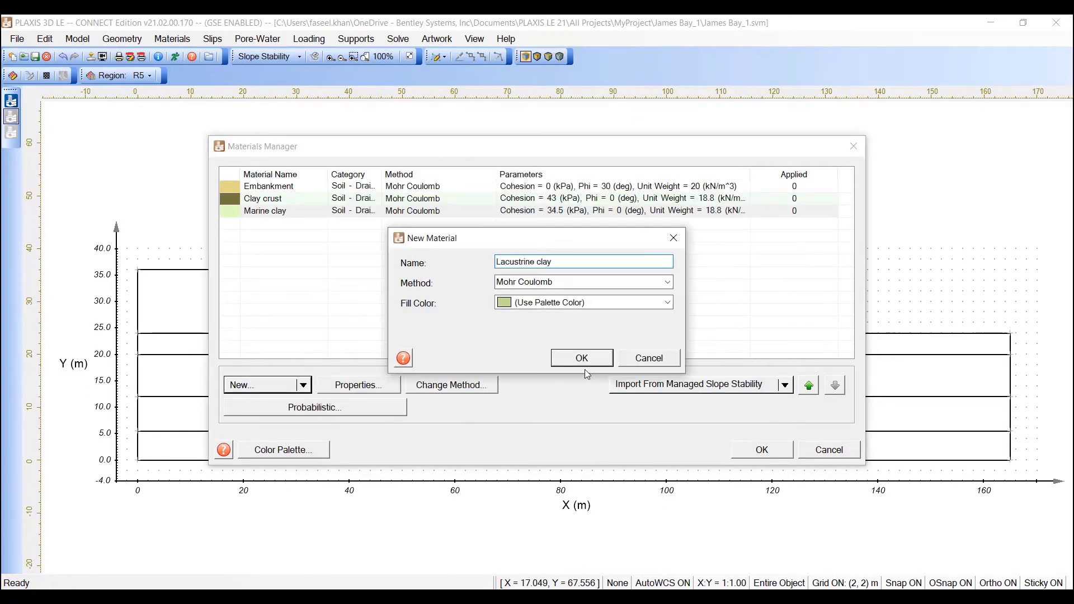
key(Return)
text(31.2)
key(Tab)
text(0)
key(Tab)
text(20.3)
key(Return)
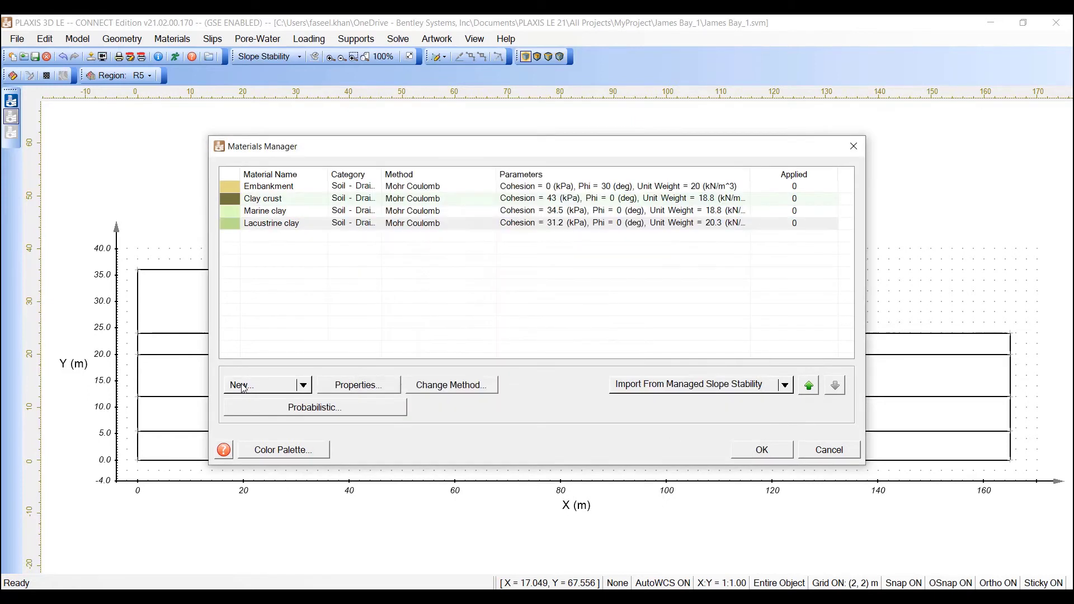
key(Return)
Add a 'Till' material using the Bedrock strength method.
text(Till)
key(Tab)
click(668, 282)
click(513, 452)
key(Return)
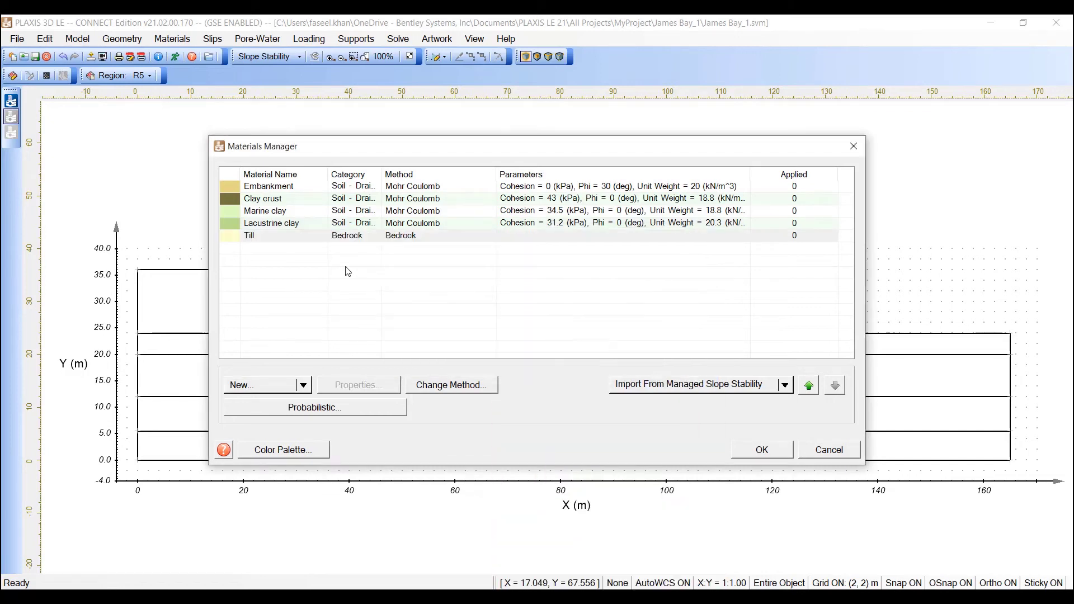
Close the Materials Manager, reopen it to review the material list, and close it.
click(762, 450)
click(152, 44)
click(173, 52)
click(775, 449)
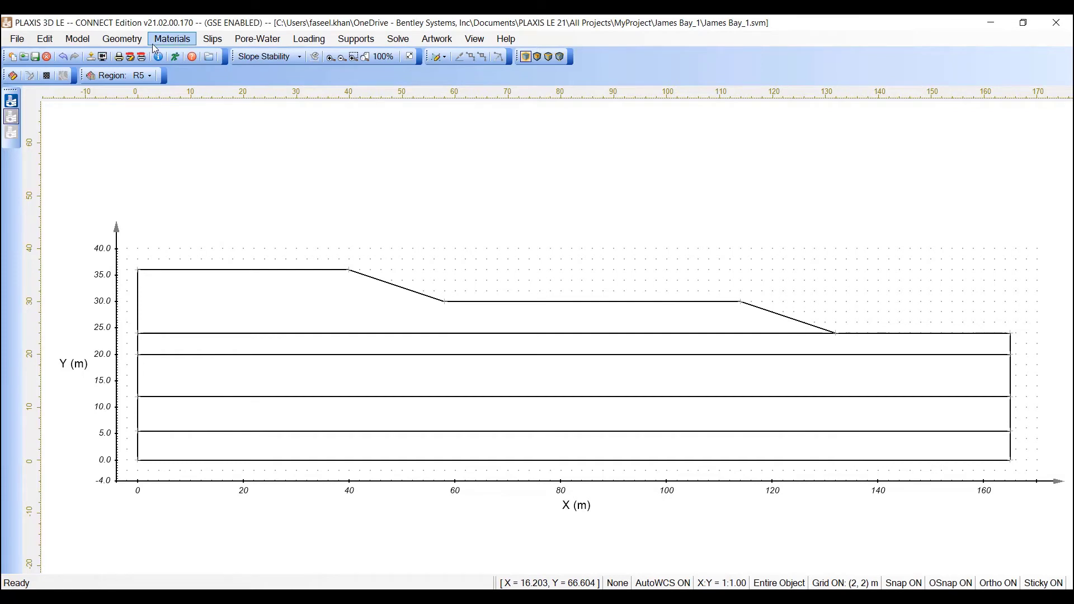
In Region Properties, assign Embankment to region R5 and to the top embankment region R1.
click(120, 43)
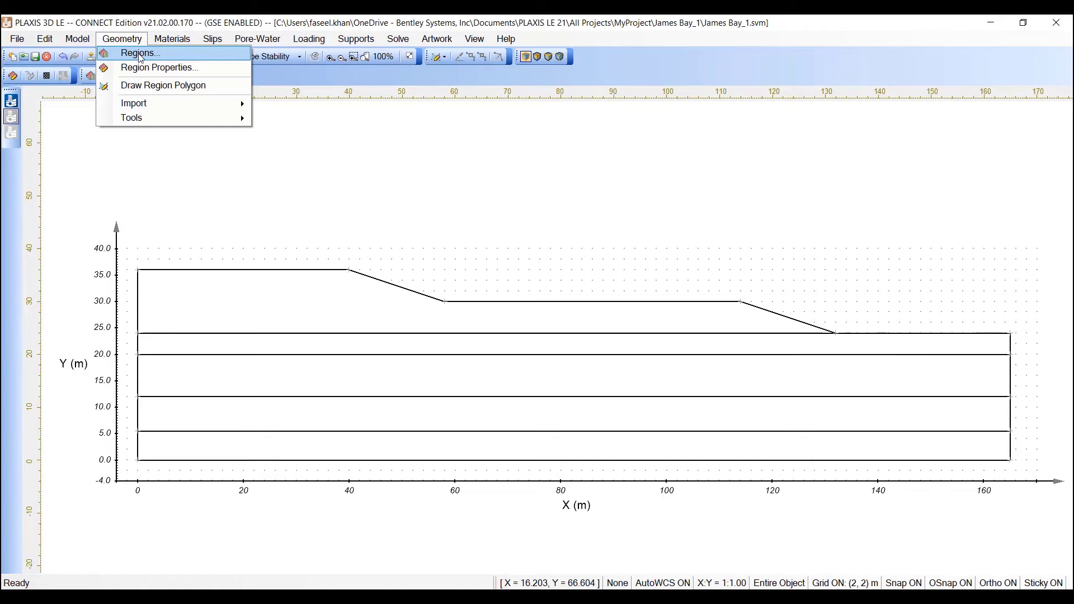
click(156, 66)
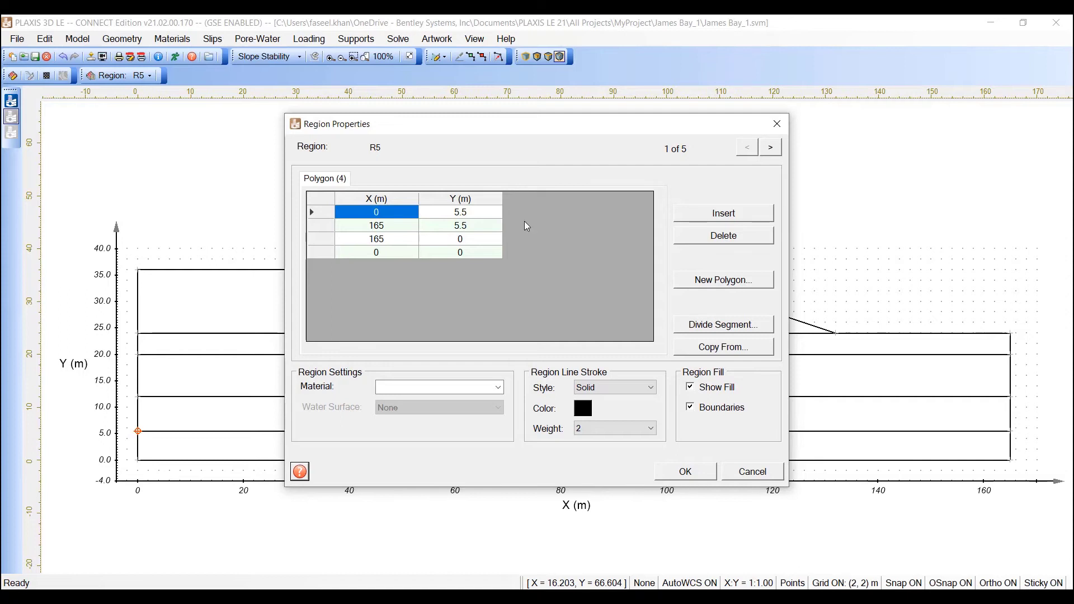
click(496, 392)
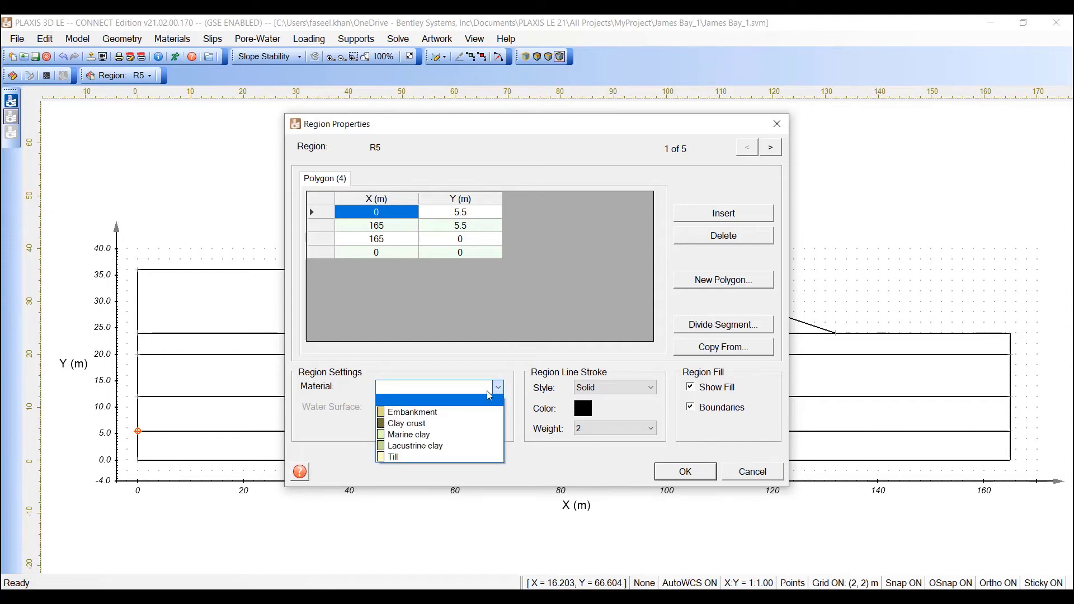
click(426, 407)
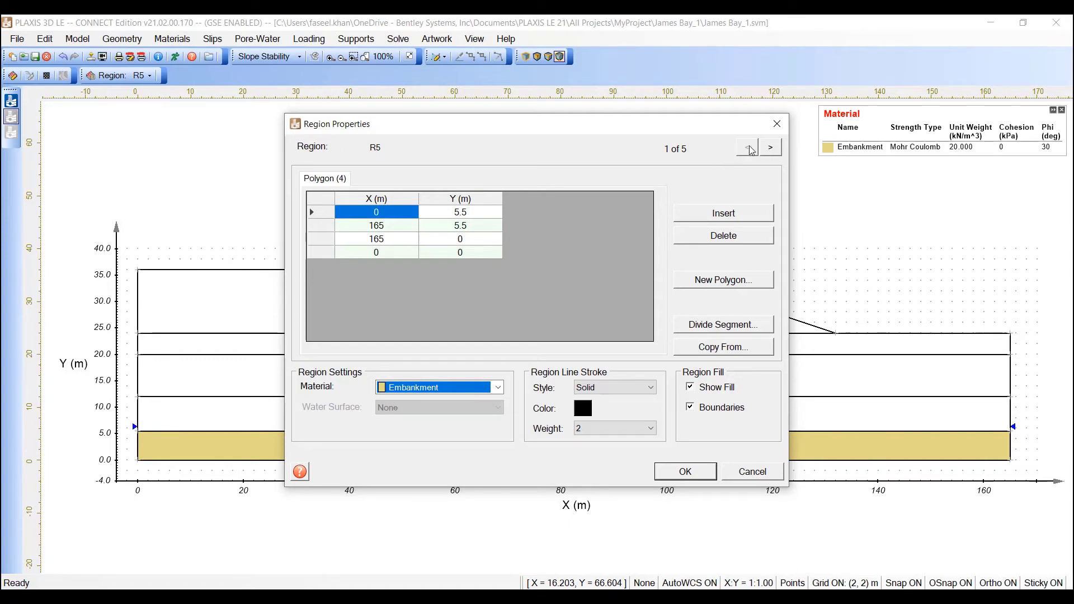
click(770, 149)
click(770, 148)
click(770, 148)
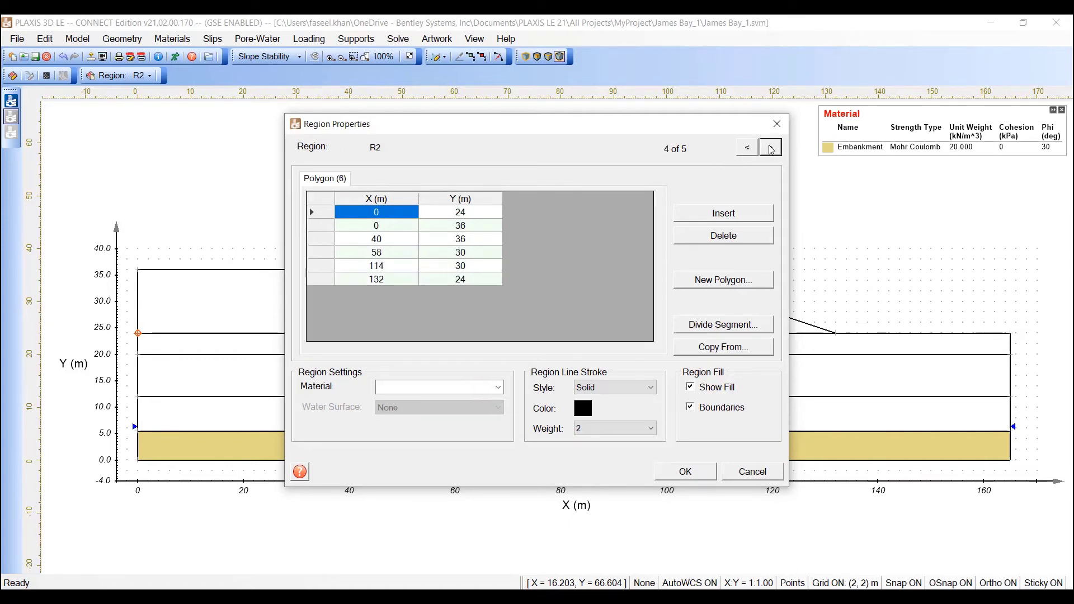
click(770, 148)
click(497, 387)
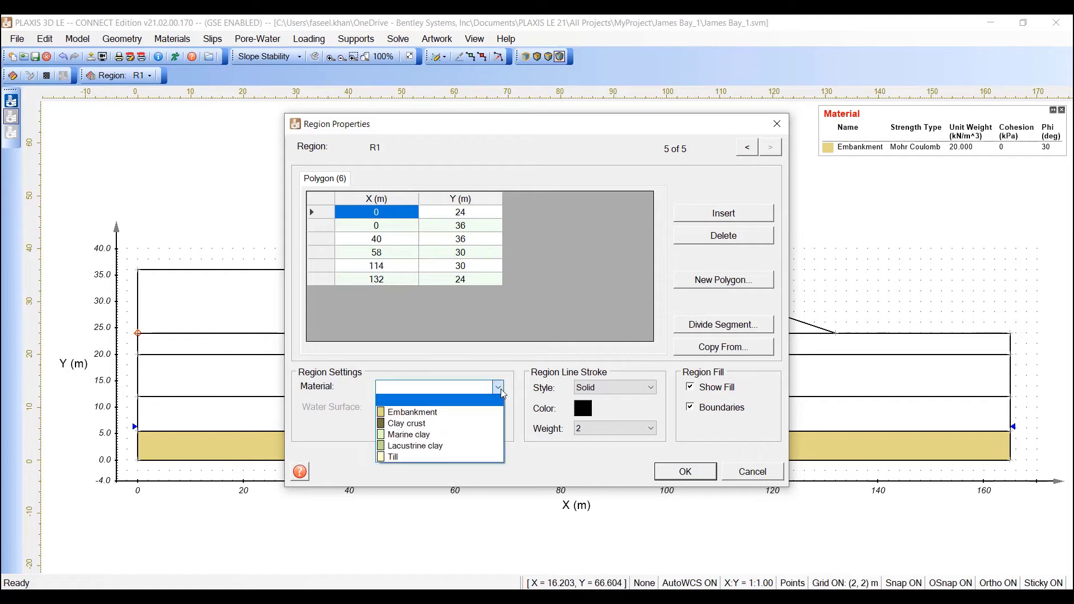
click(471, 413)
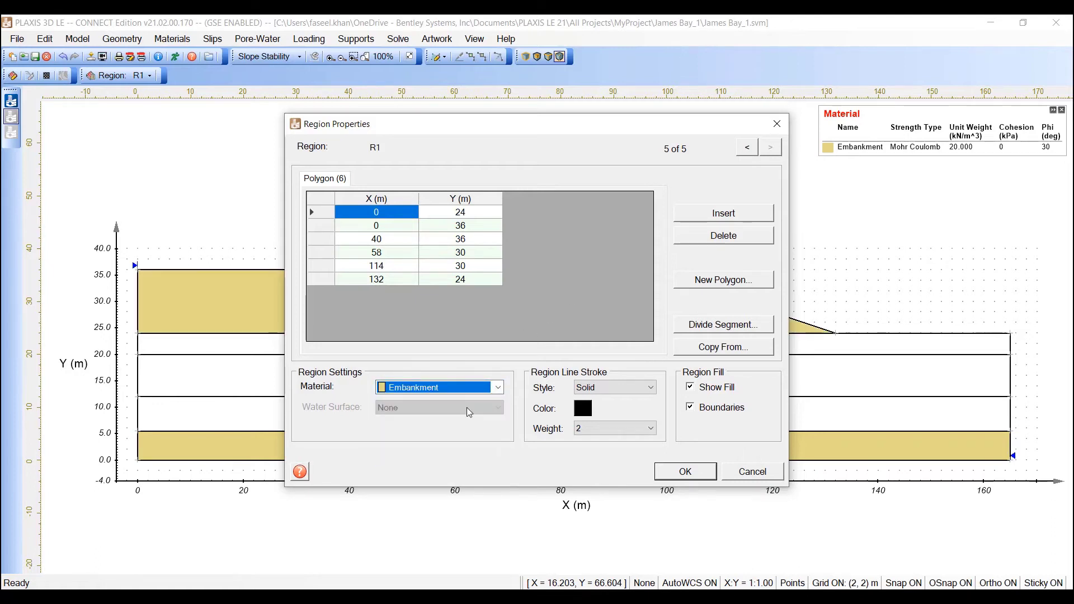
Assign Clay crust to region R2 and Marine clay to region R3.
click(749, 148)
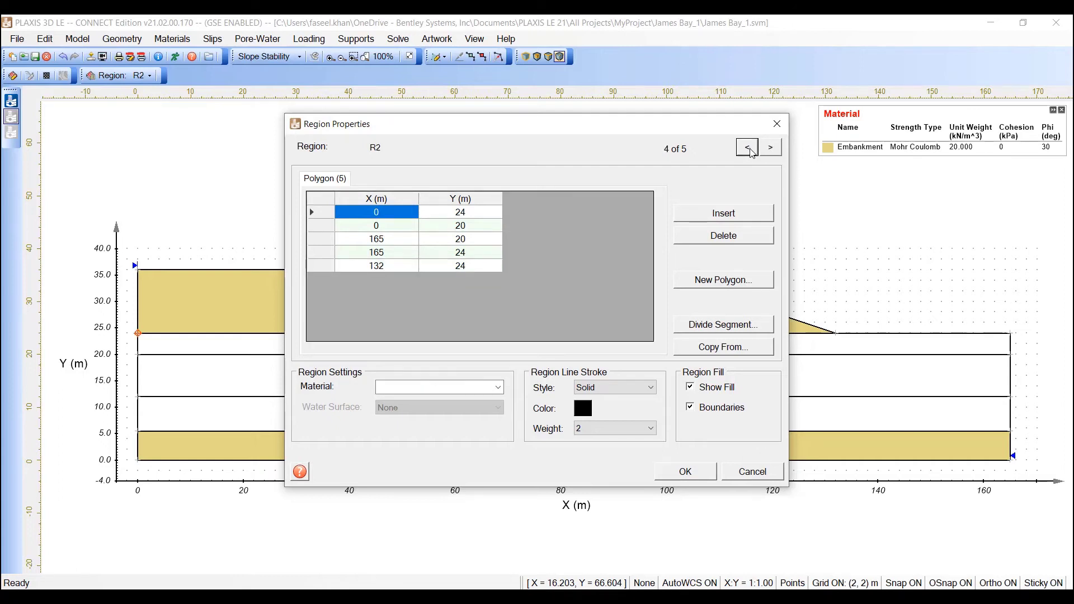
click(502, 390)
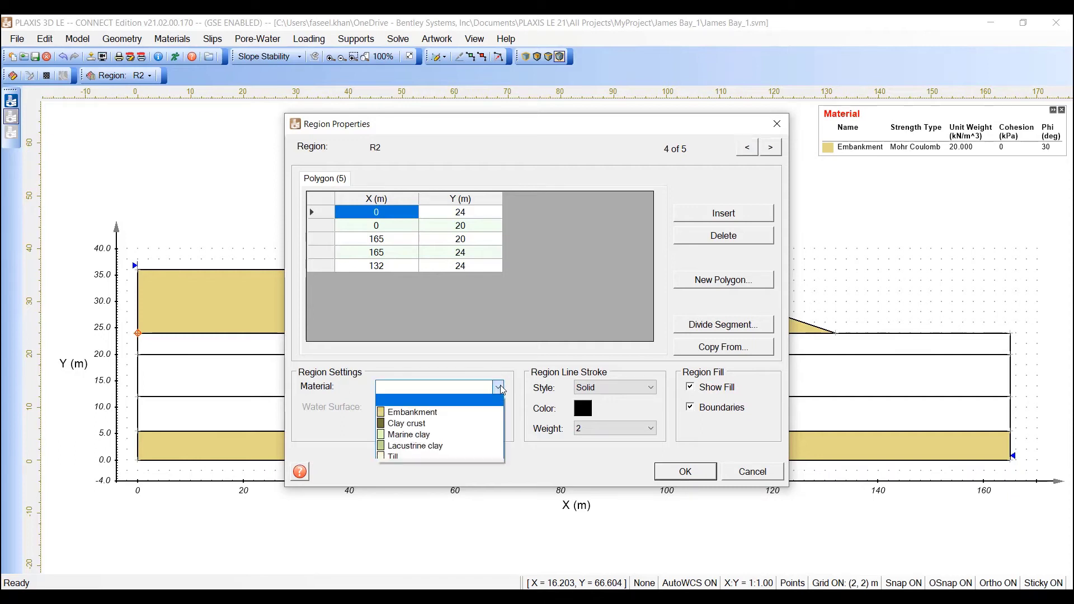
click(414, 417)
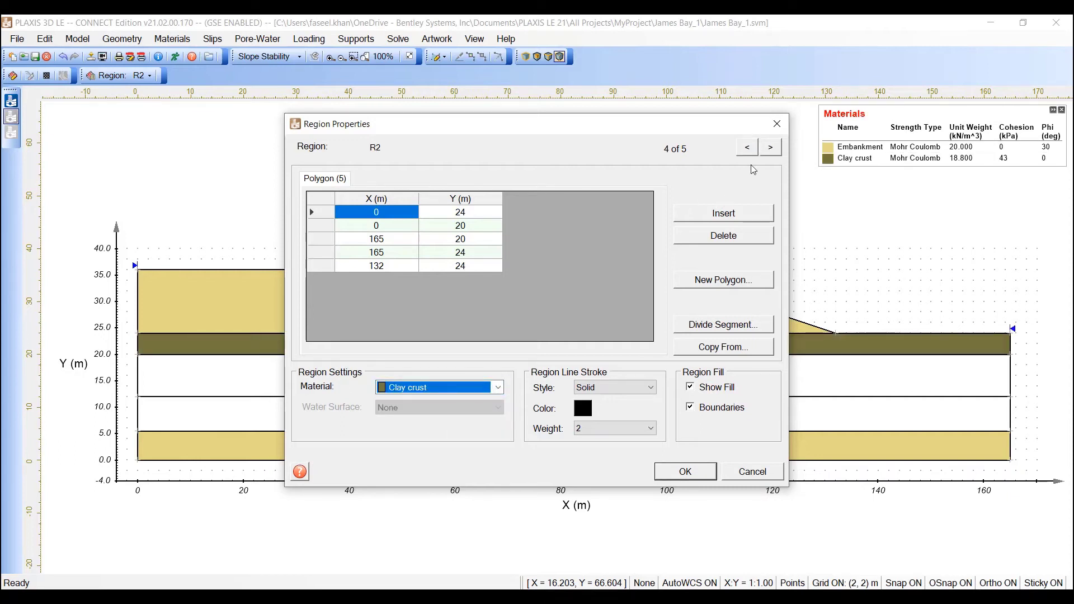
click(771, 149)
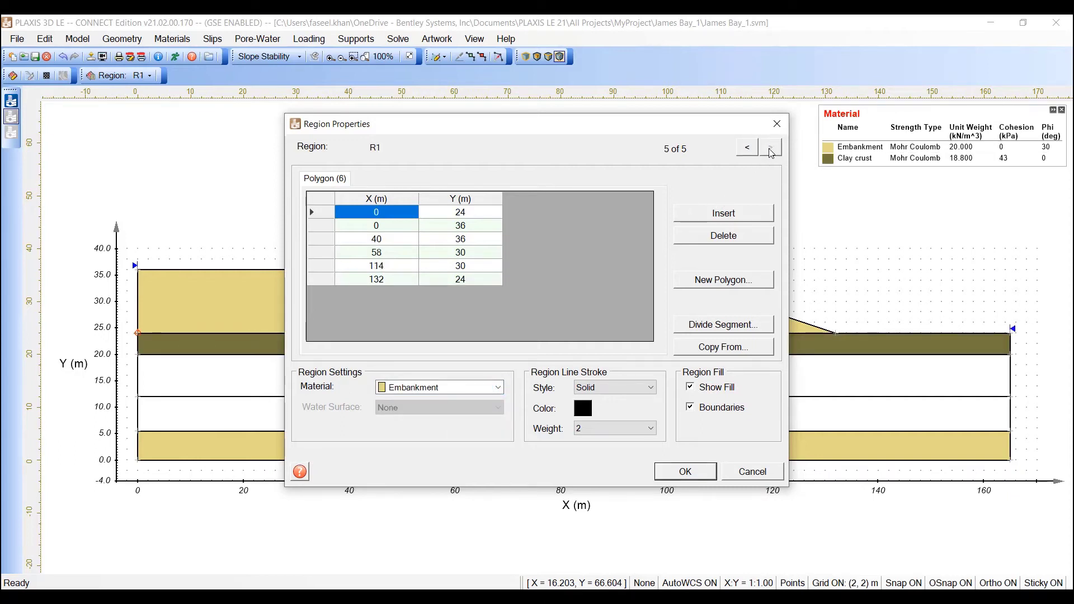
click(747, 147)
click(748, 147)
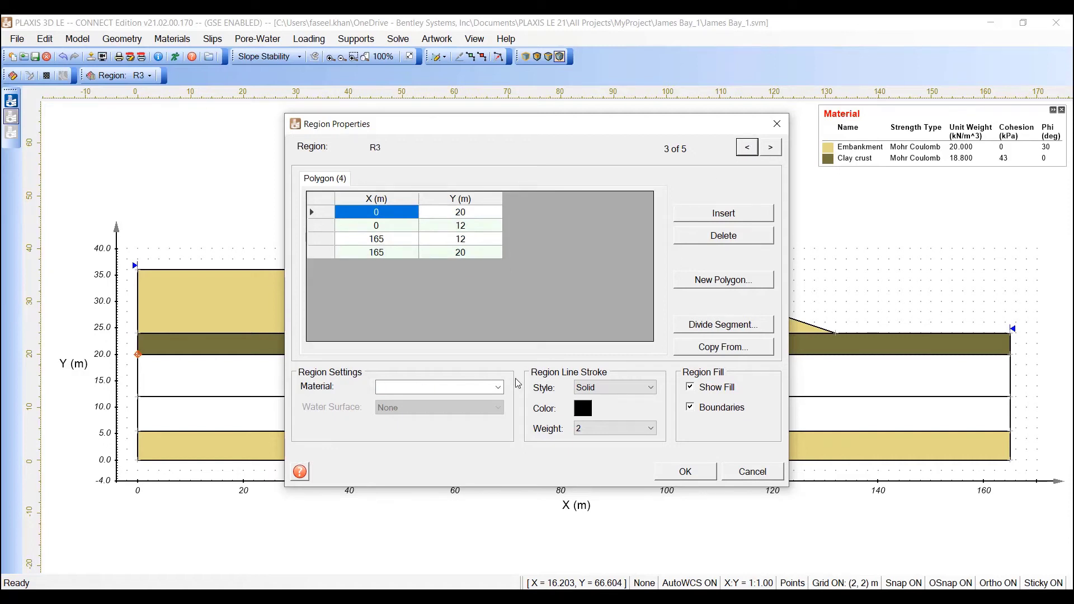
click(499, 388)
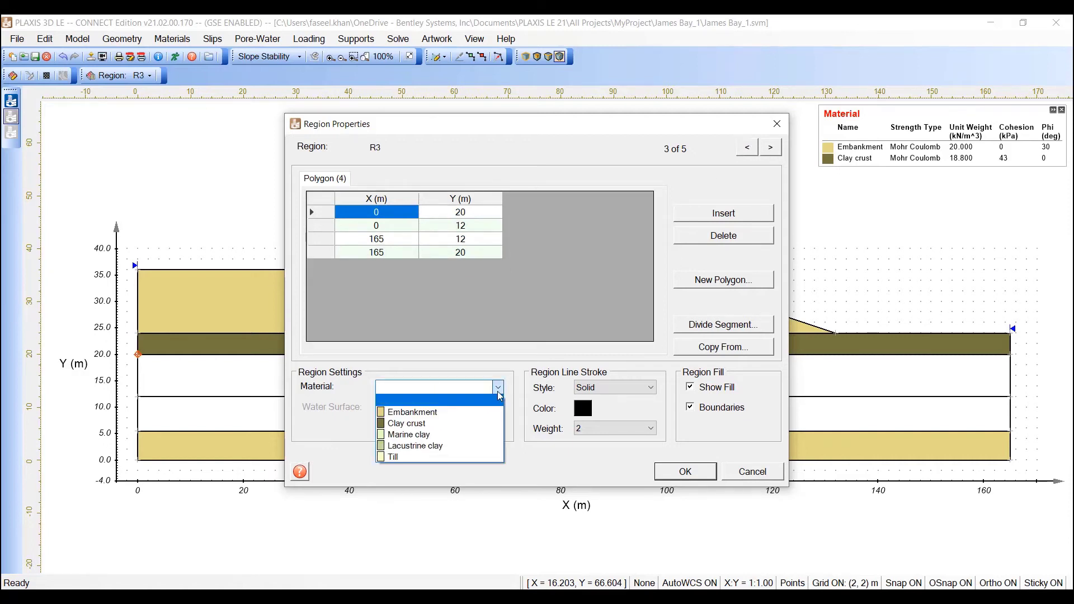
click(451, 435)
Assign Lacustrine clay to region R4 and Till to the bottom region R5.
click(748, 148)
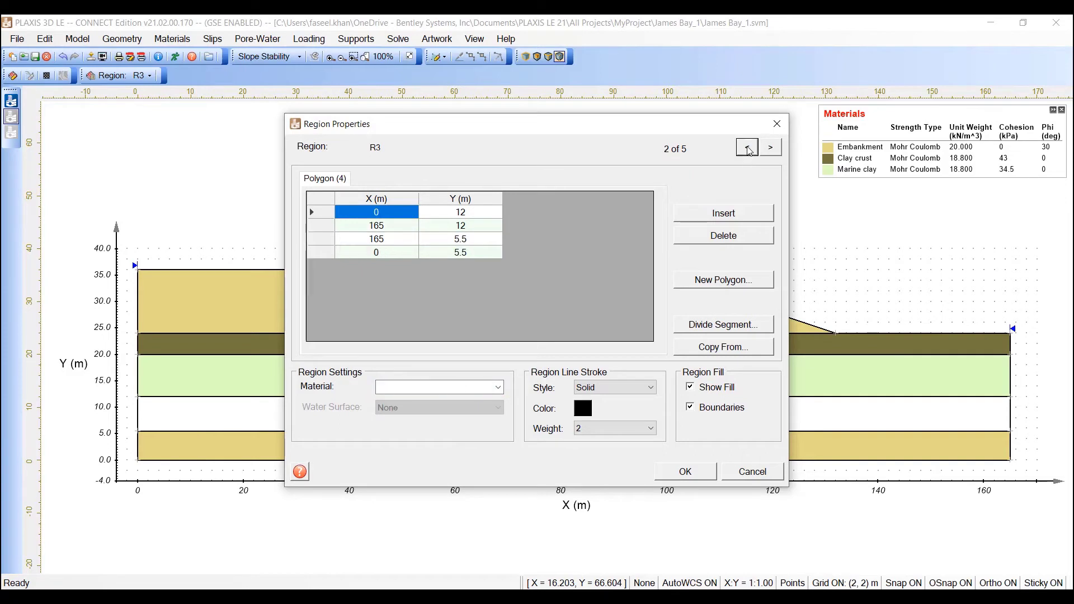
click(500, 390)
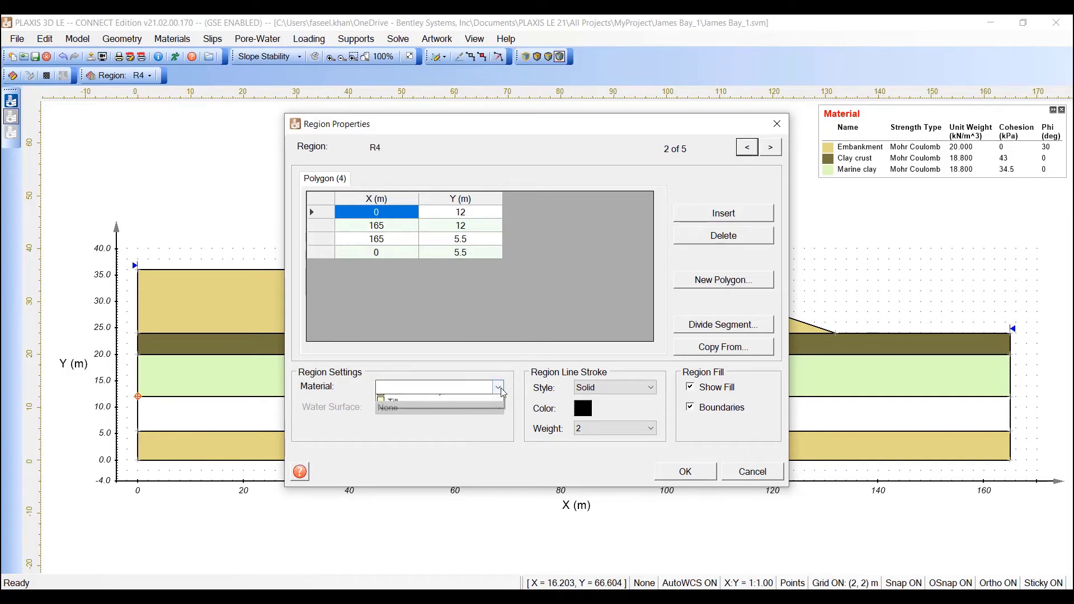
click(446, 445)
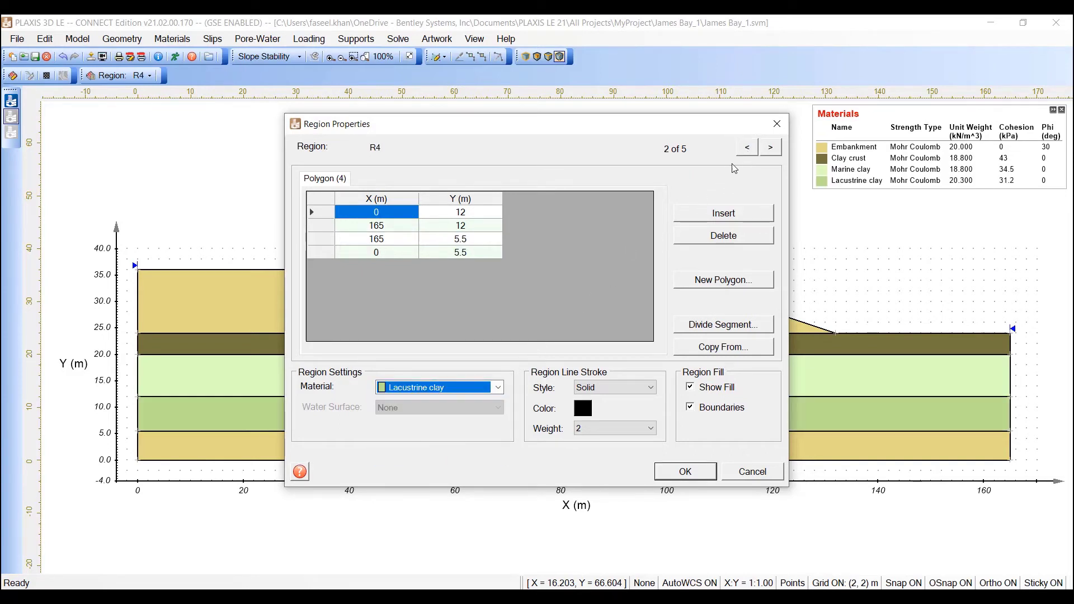
click(748, 147)
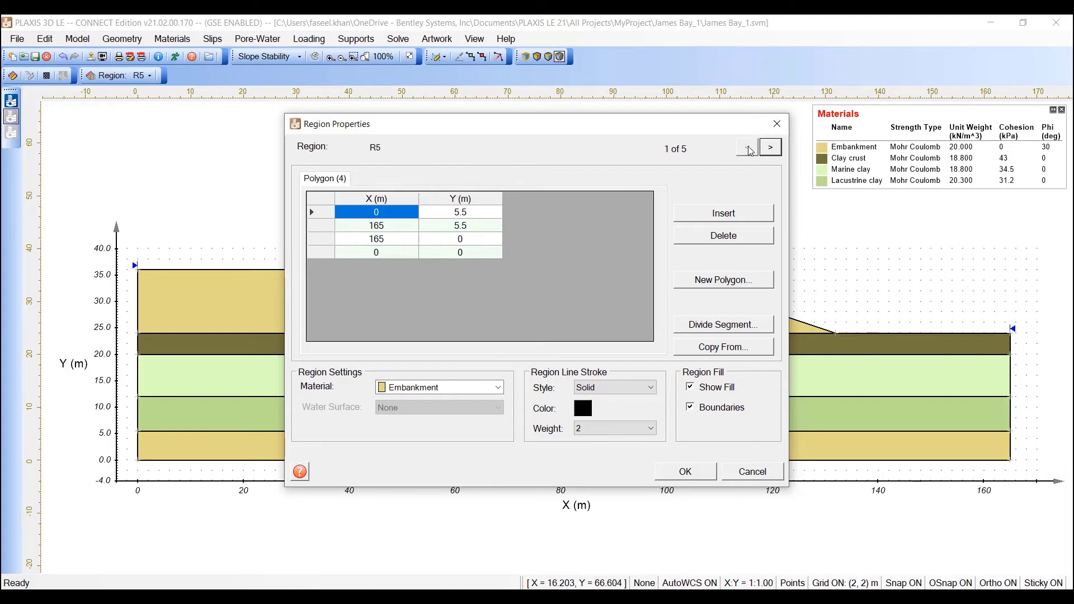
click(496, 392)
click(427, 458)
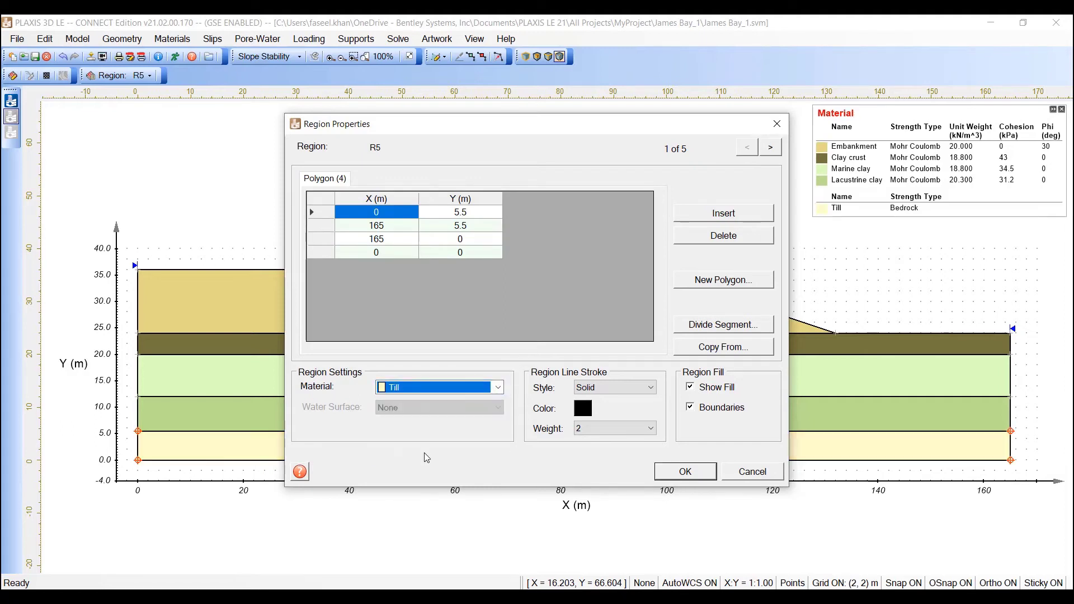
Accept the region material assignments so the layered slope shows Till as bedrock.
click(681, 475)
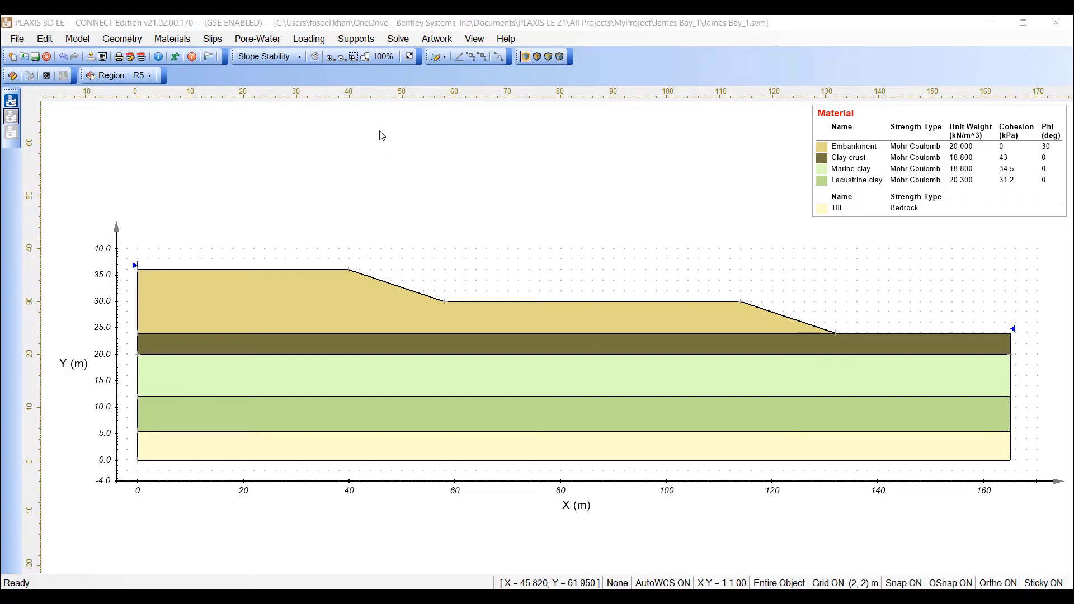
Make Embankment Phi and Unit Weight probabilistic parameters.
click(178, 44)
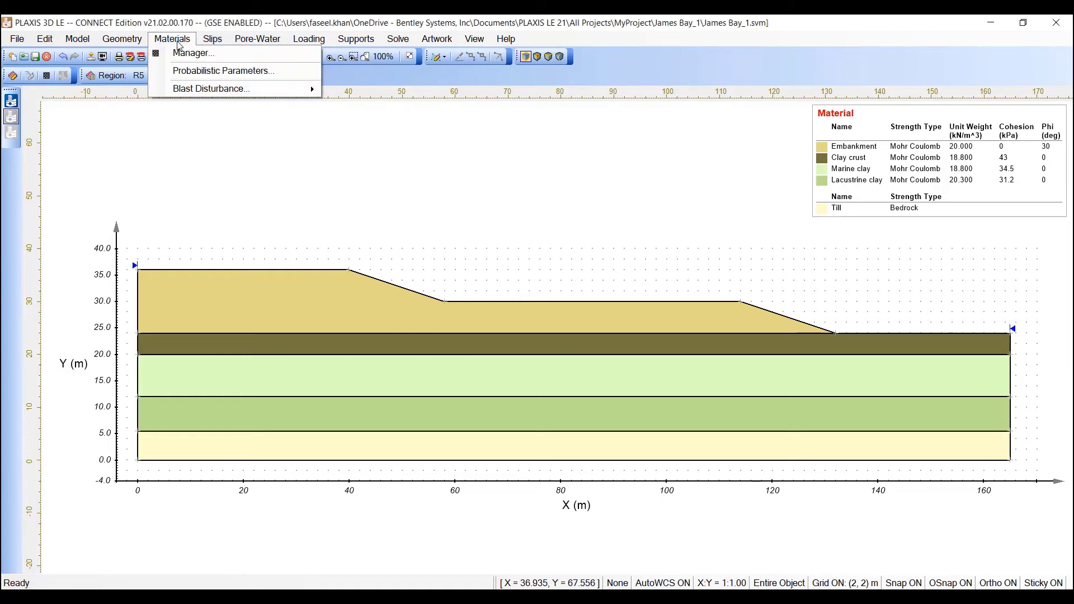
click(211, 72)
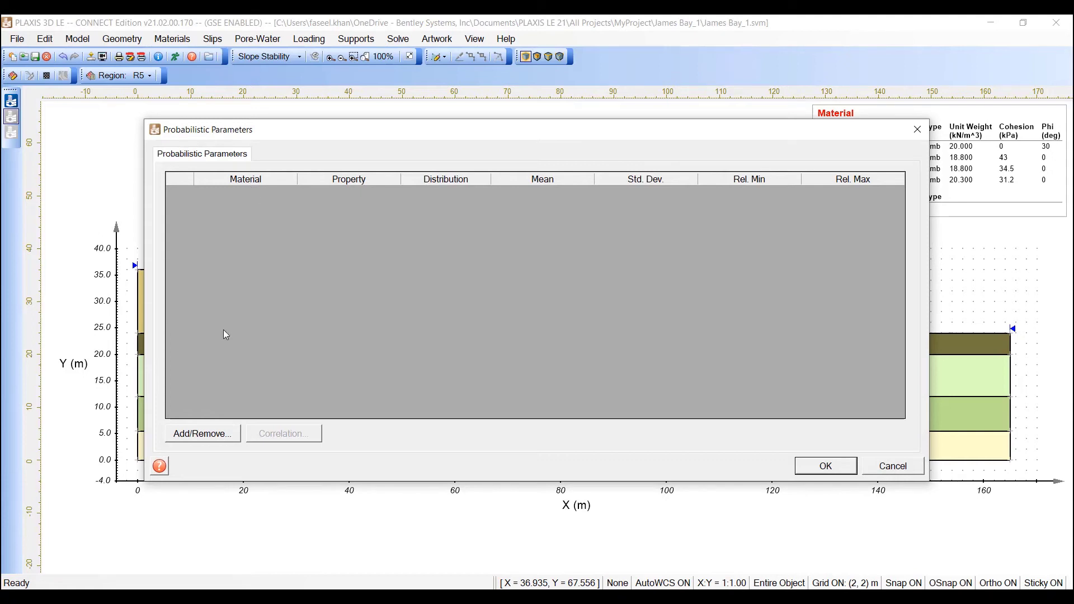
click(217, 436)
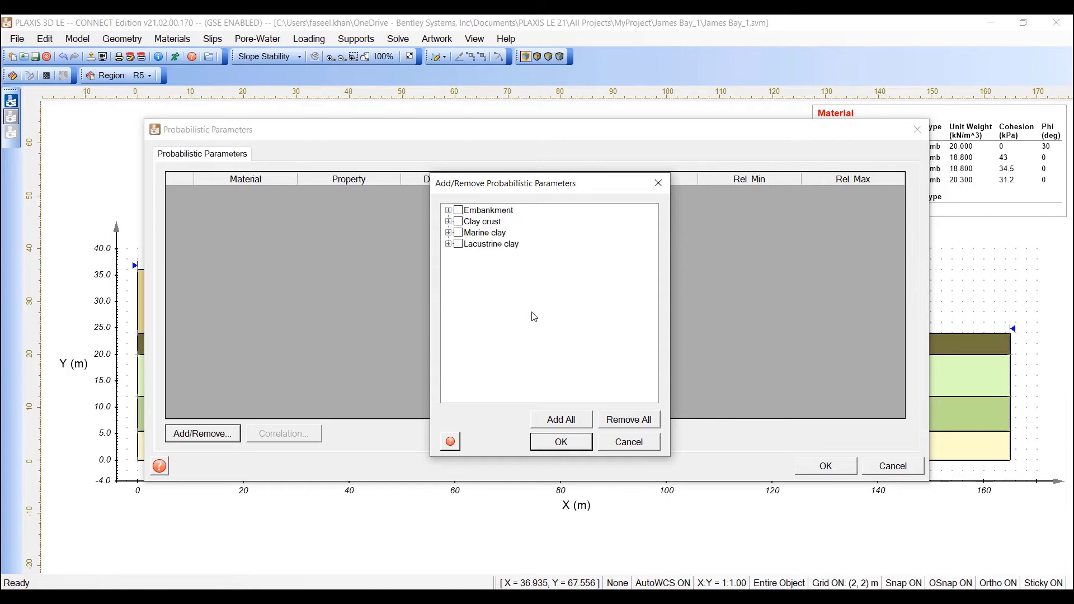
click(449, 211)
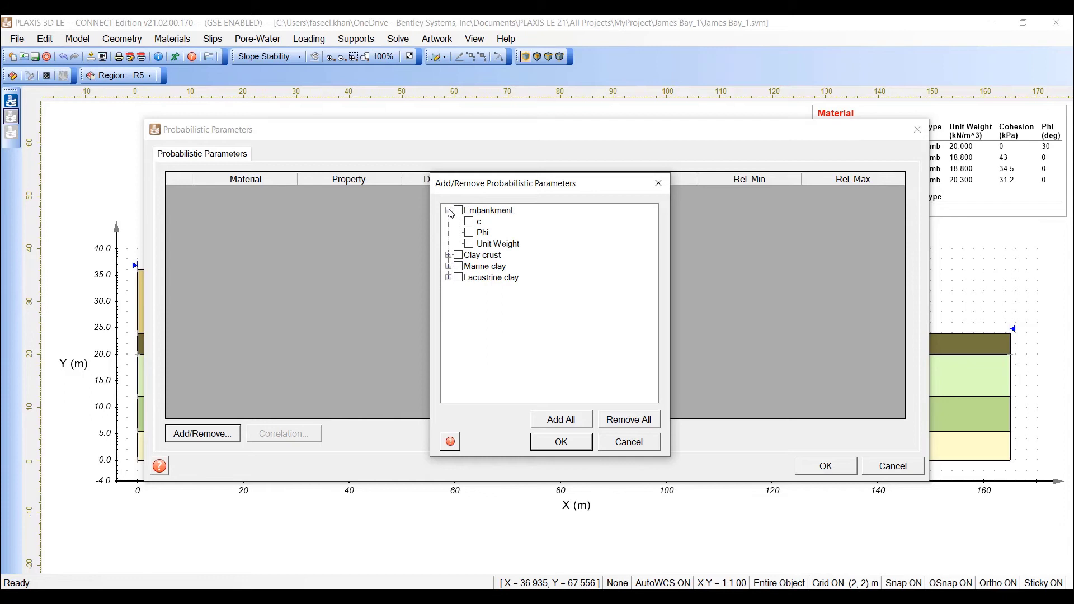
click(469, 232)
click(469, 244)
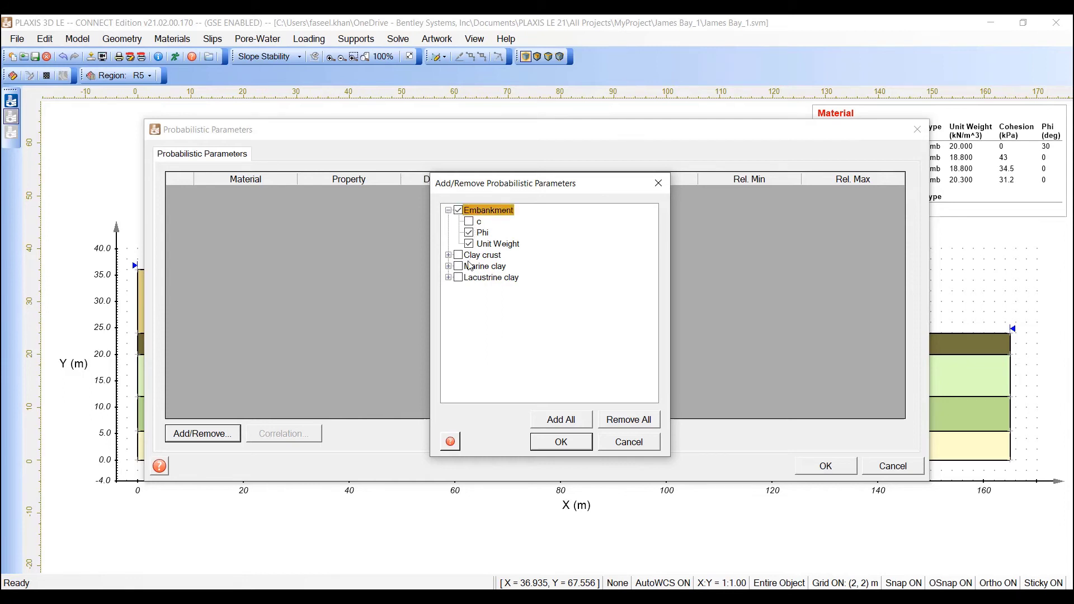
Make Marine clay and Lacustrine clay cohesion c probabilistic, and confirm the four parameters.
click(449, 267)
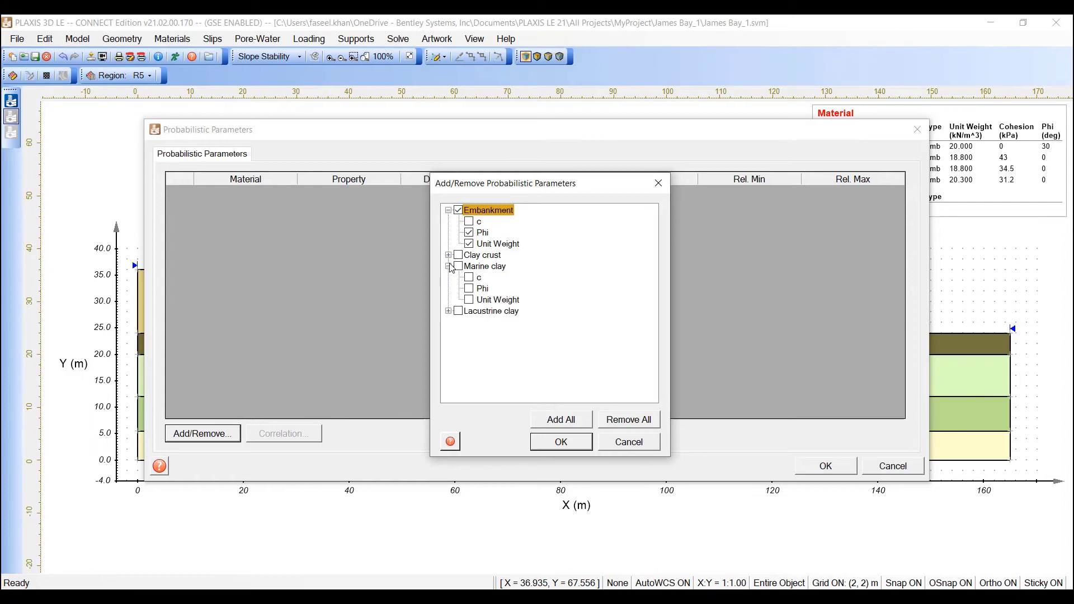
click(449, 311)
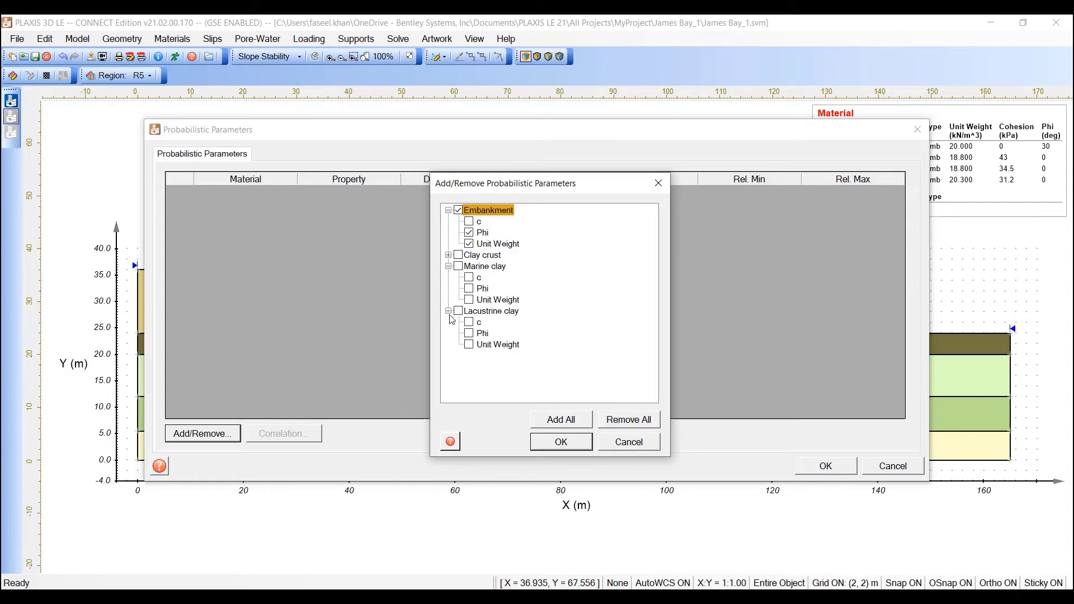
click(469, 278)
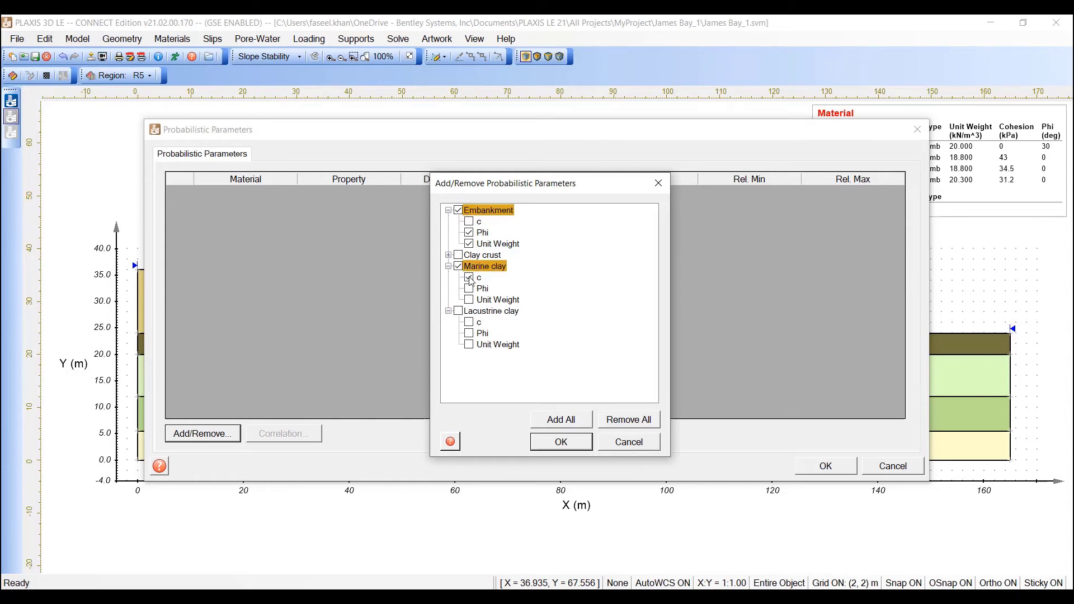
click(469, 323)
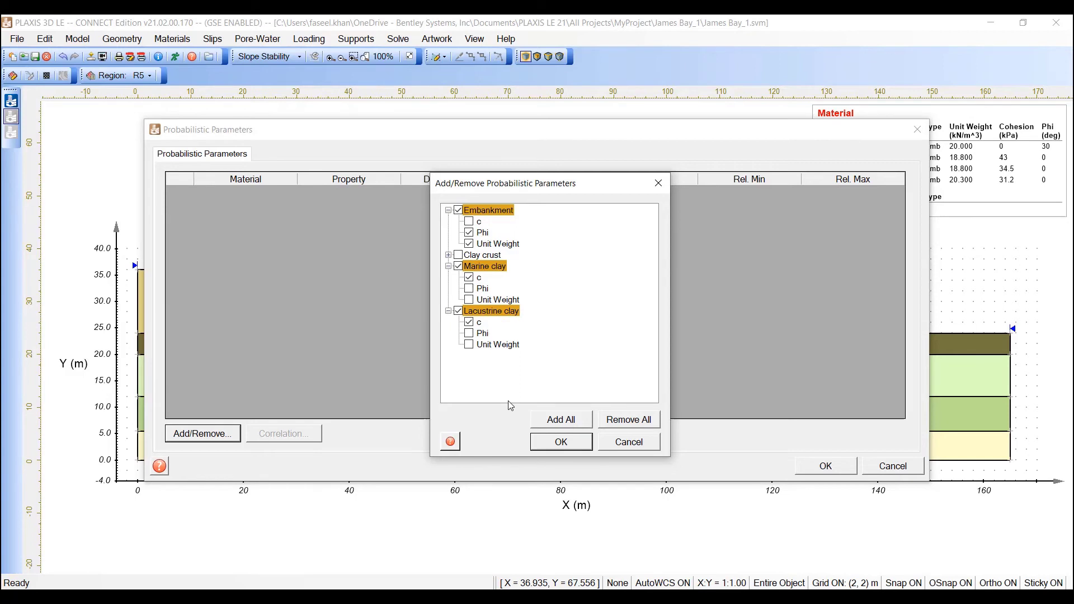
click(562, 442)
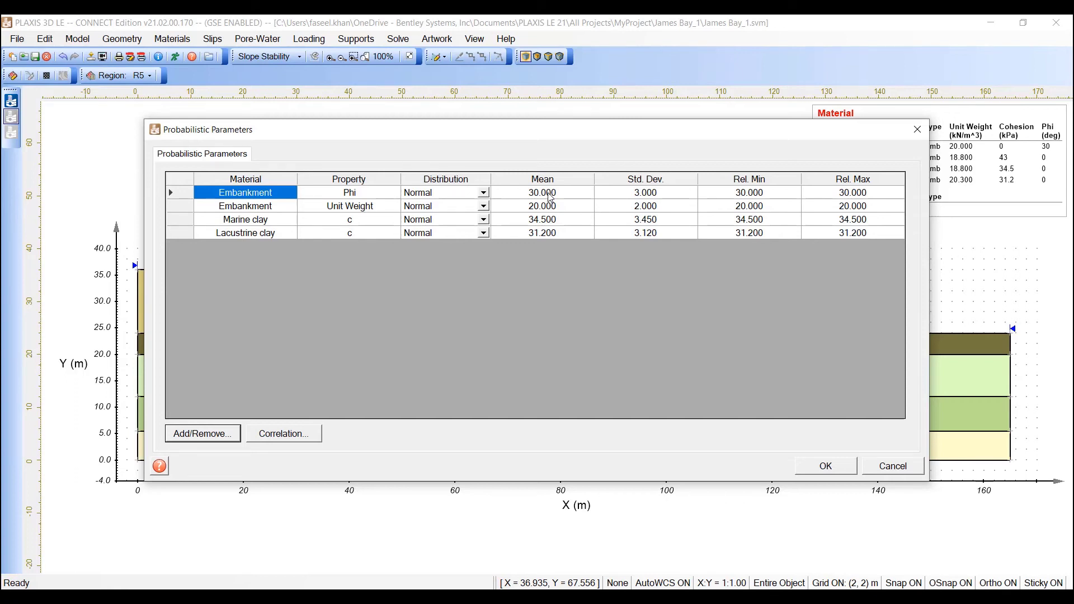
Give Embankment Phi a standard deviation of 1 and relative min and max of 5.
click(645, 194)
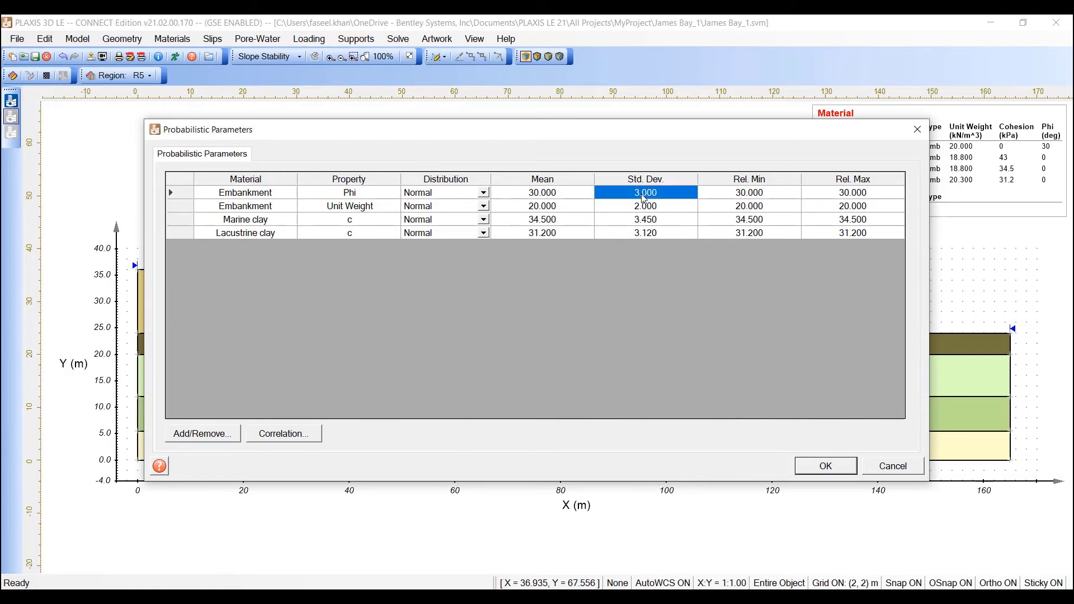
text(1)
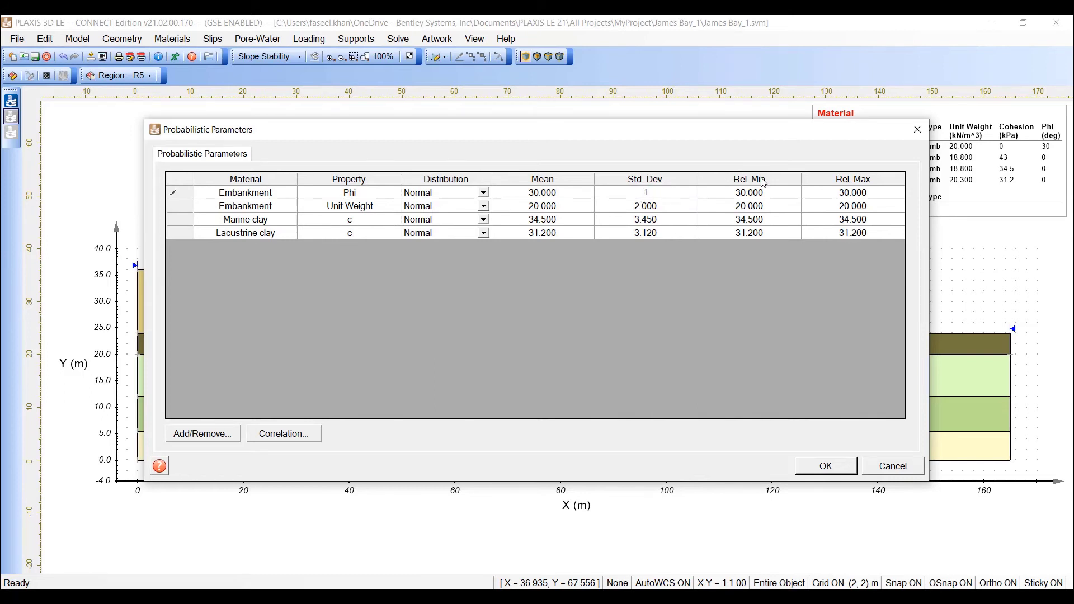
click(764, 198)
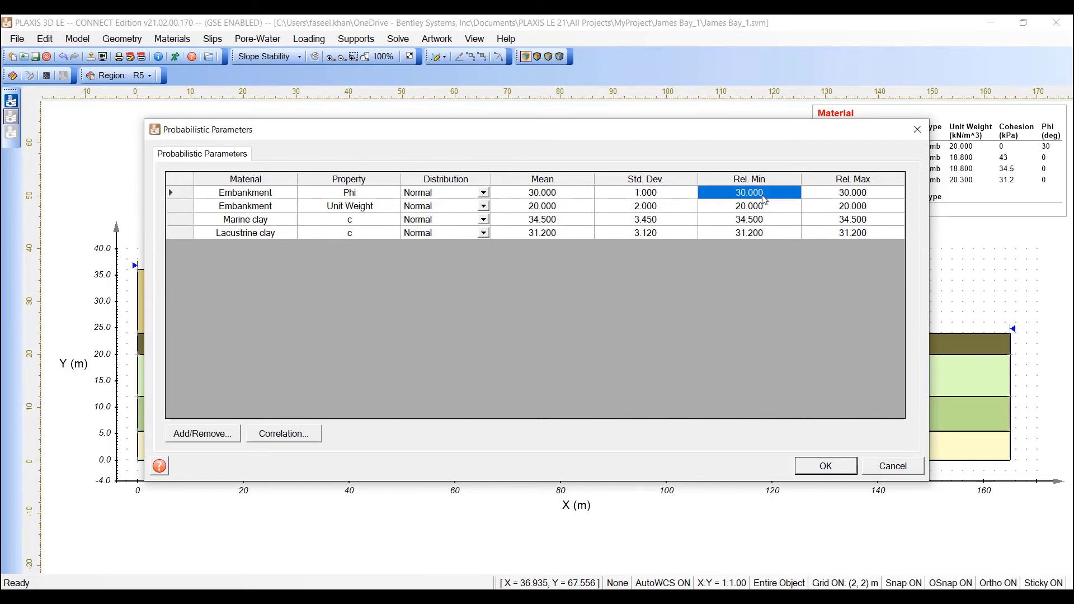
text(5)
key(Tab)
text(5)
key(Tab)
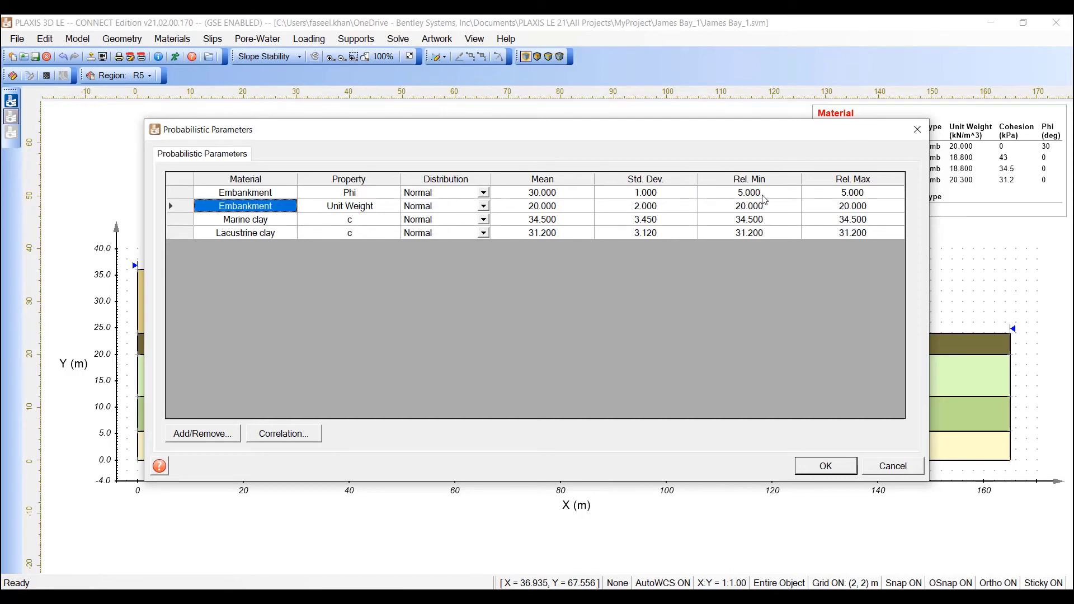
Give Embankment Unit Weight a standard deviation of 1 and relative min and max of 5.
key(Tab)
key(Tab)
key(Tab)
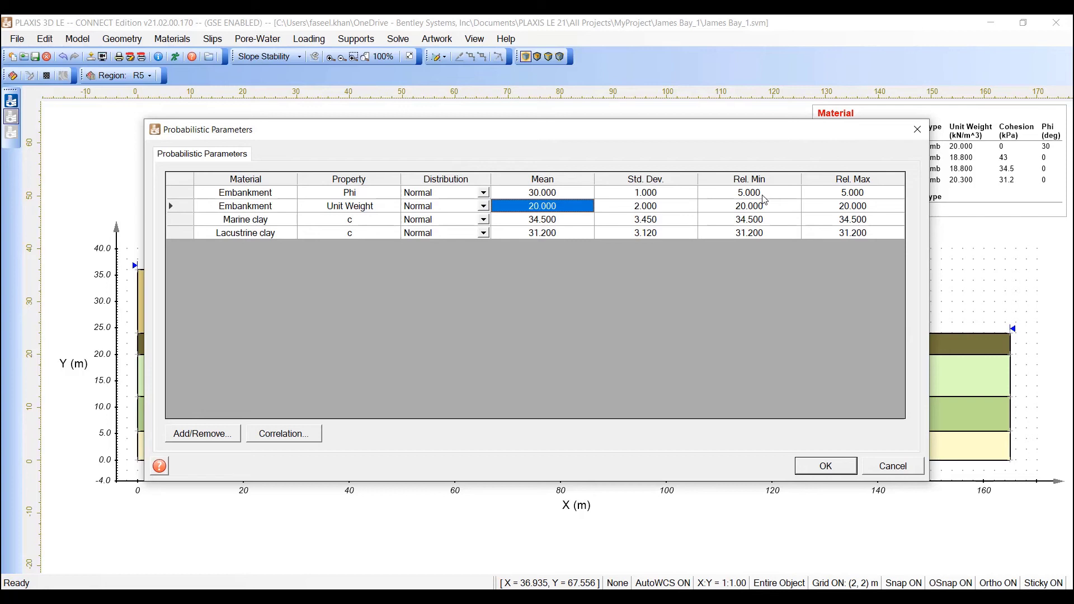
key(Tab)
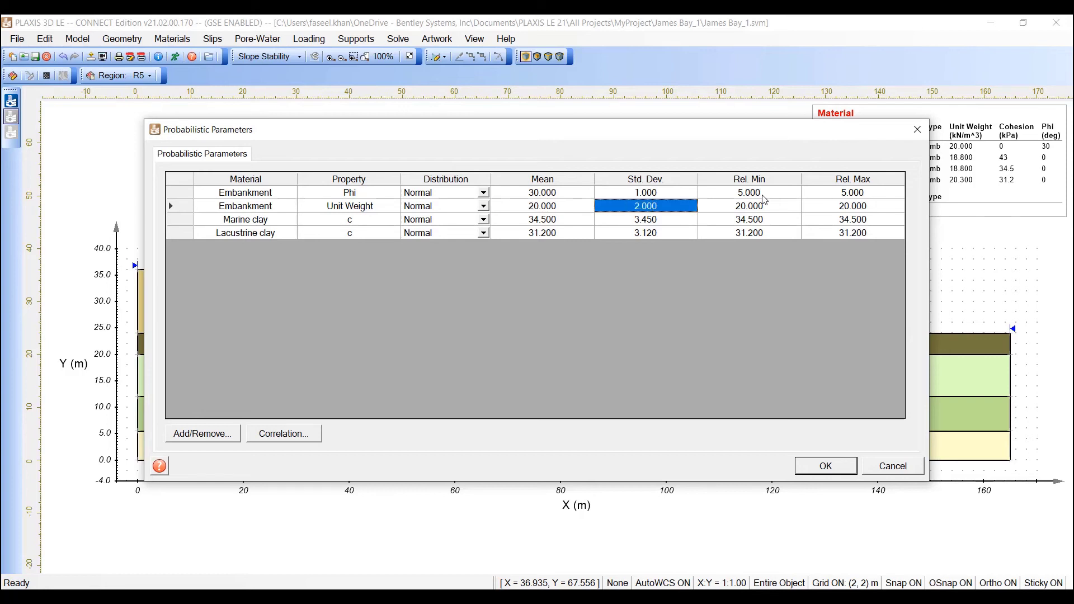
text(1)
key(Tab)
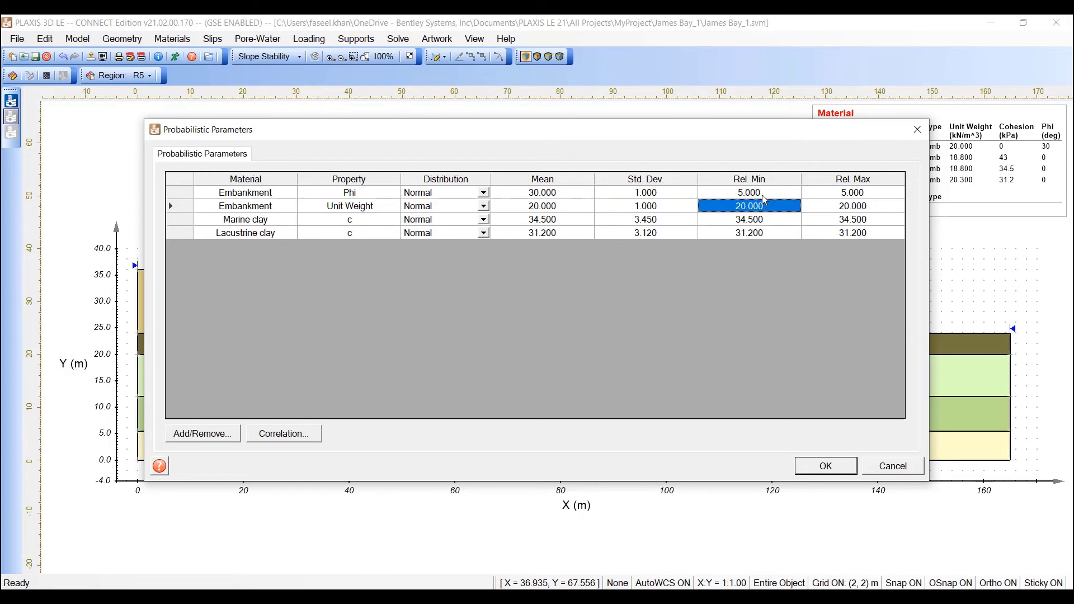
text(5)
key(Tab)
text(5)
key(Tab)
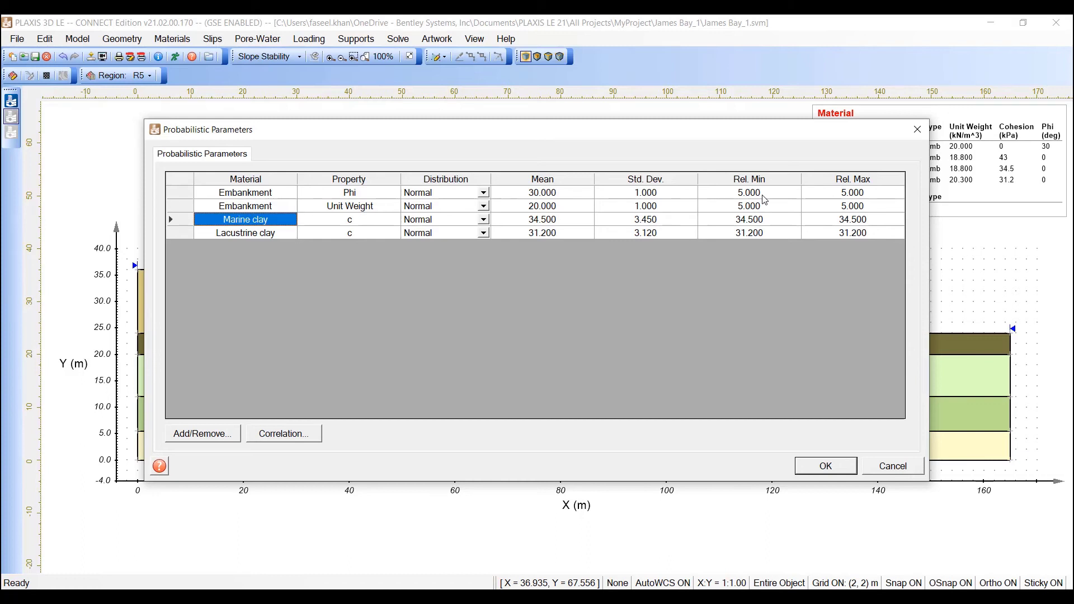
Give Marine clay cohesion a standard deviation of 8.14 and relative min and max of 24.42.
key(Tab)
key(Tab)
key(Tab)
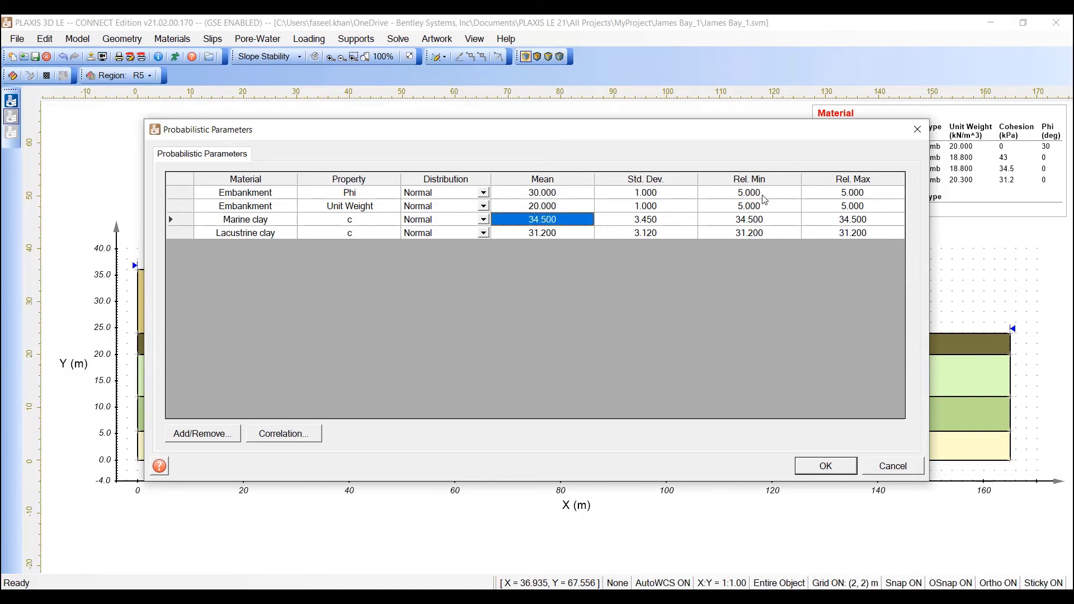
key(Tab)
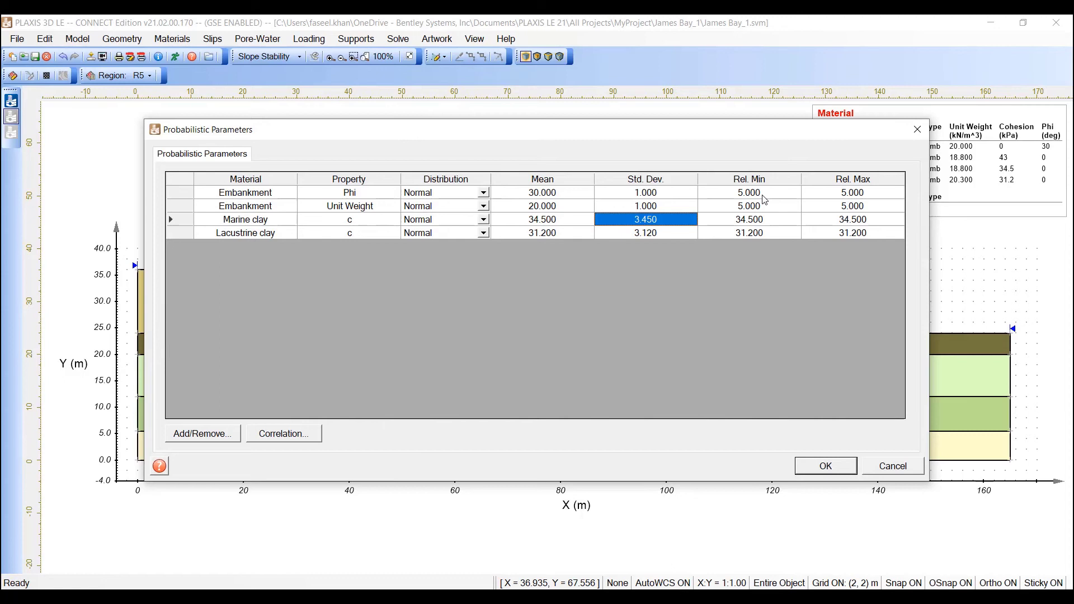
text(3)
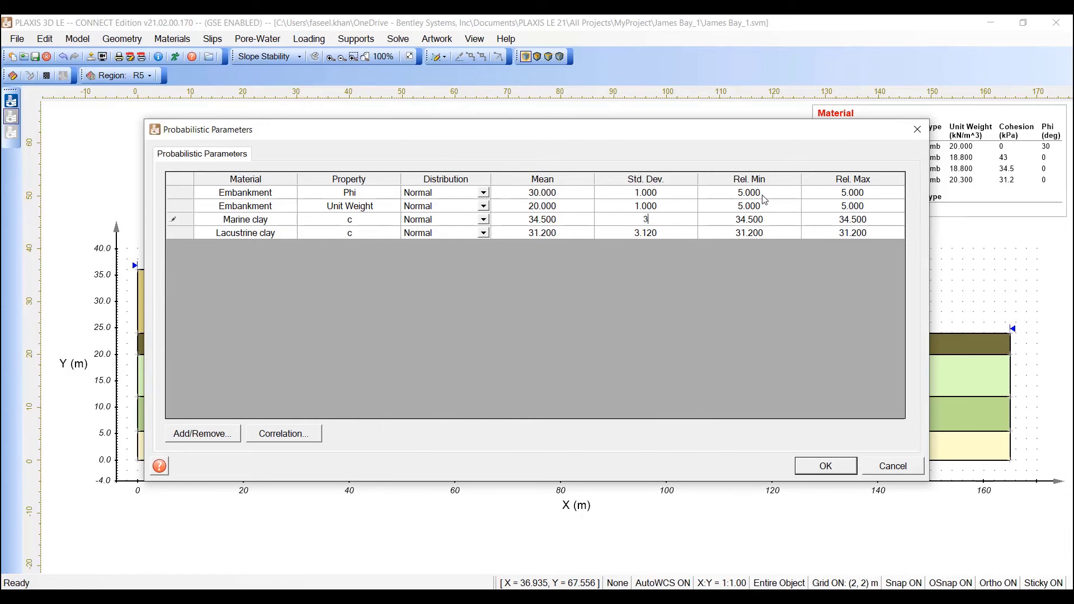
key(BackSpace)
text(8.14)
key(Tab)
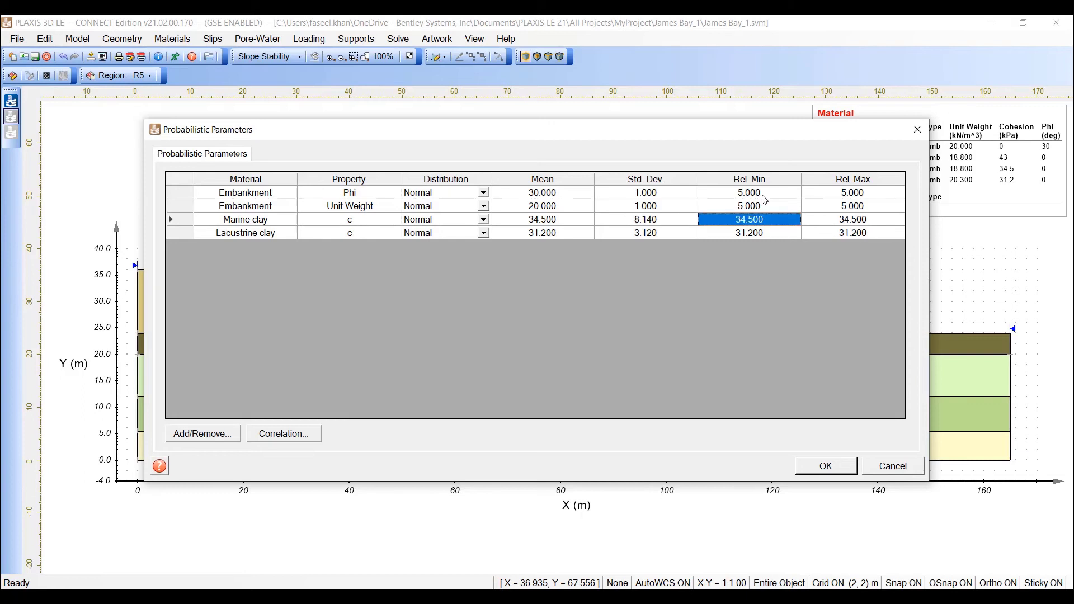
text(24.42)
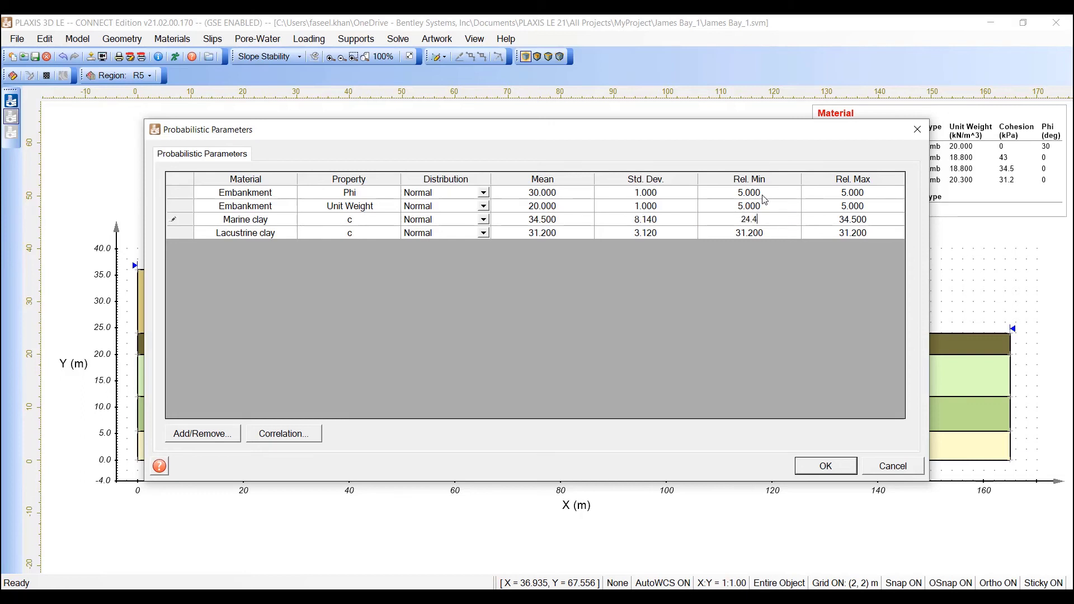
key(Tab)
text(24.42)
key(Tab)
key(Tab)
key(Tab)
key(Tab)
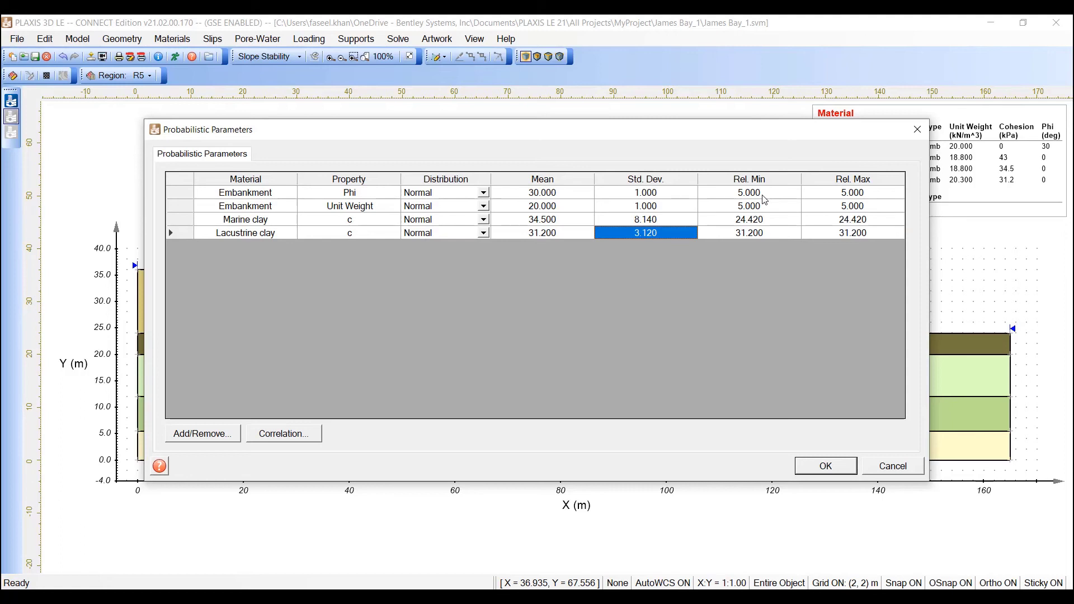
Give Lacustrine clay cohesion standard deviation 8.65, relative min and max 26.05, and apply.
text(8.65)
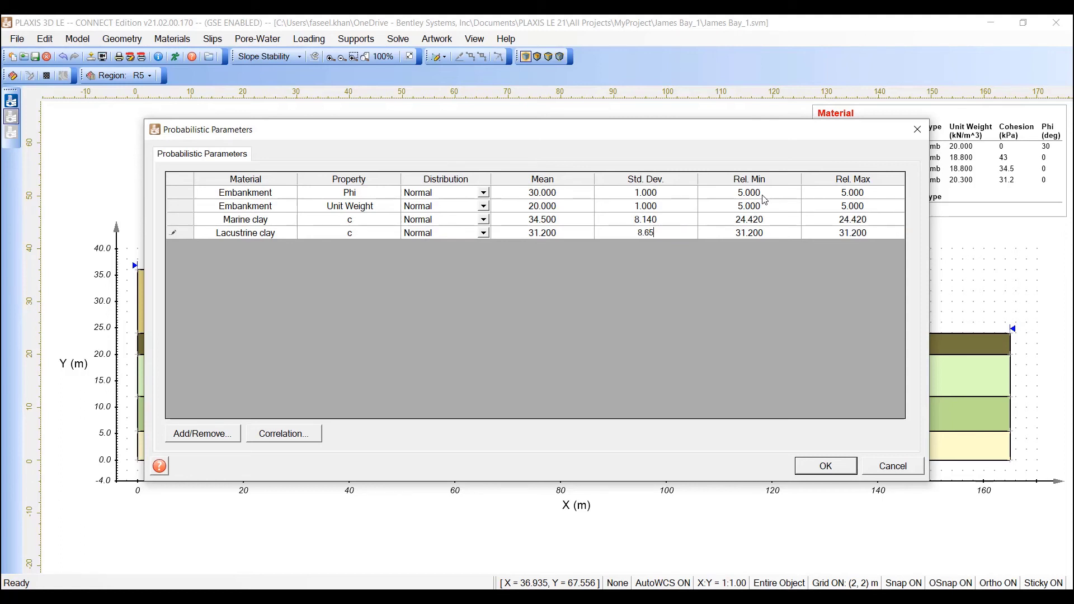
key(Tab)
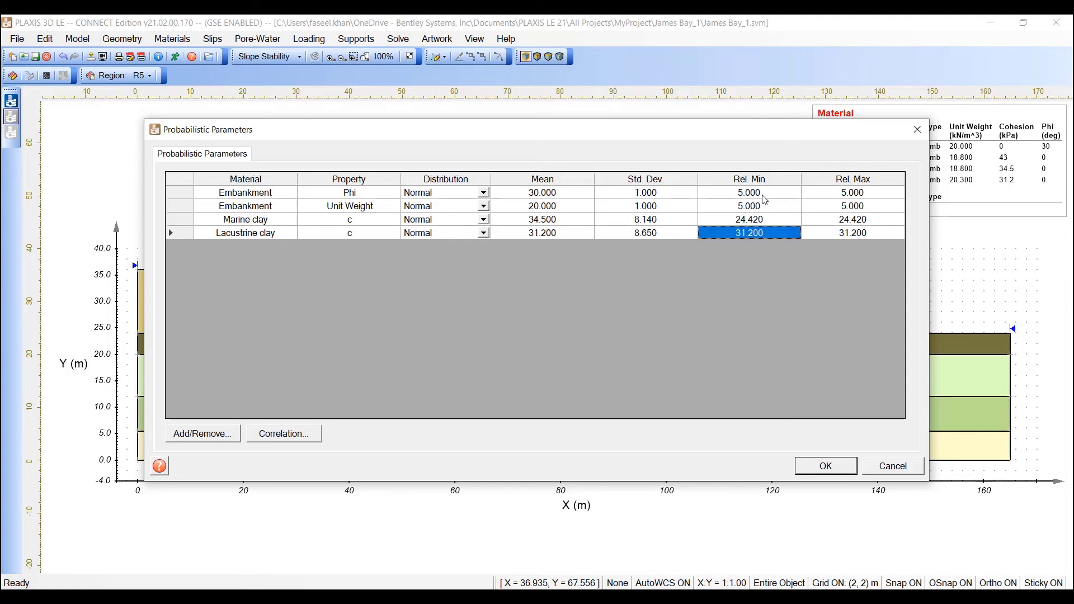
text(26.05)
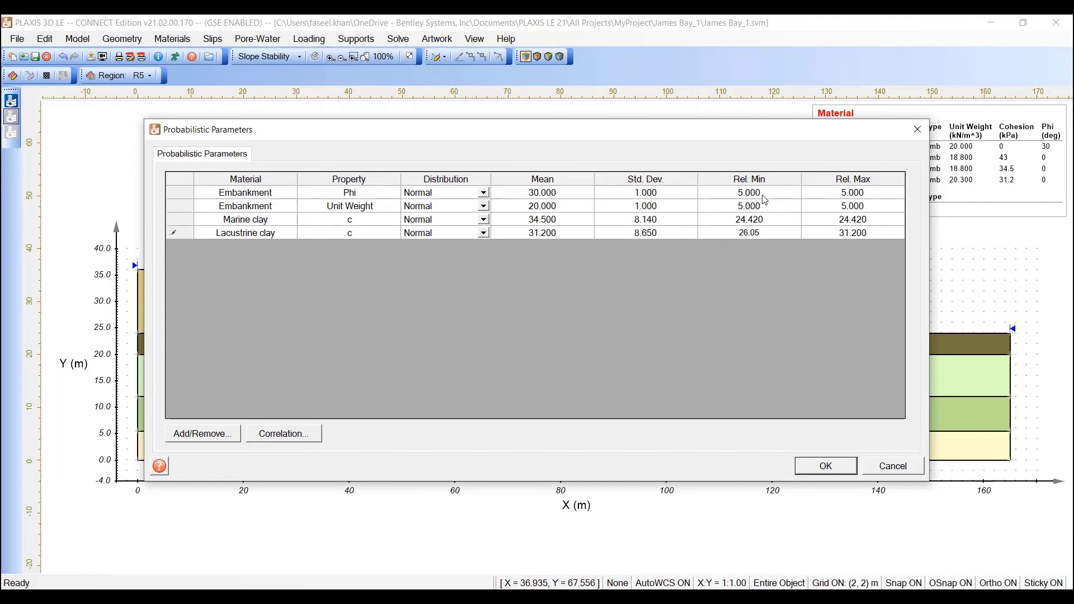
key(Tab)
text(26.05)
click(826, 465)
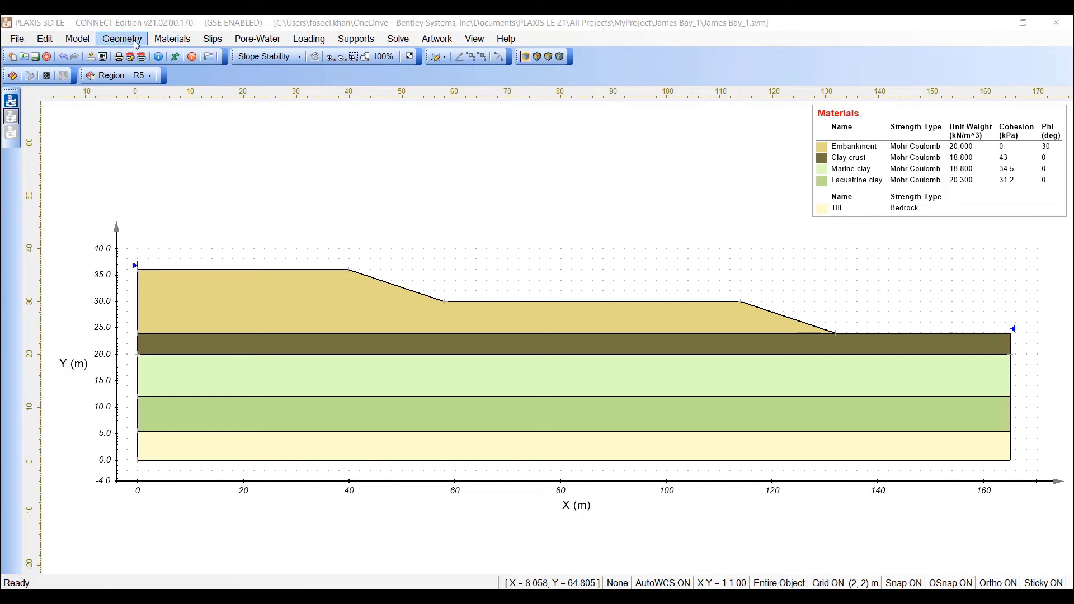
Set the slip grid's upper-left corner to X 85.9, Y 128.3 in Grid and Point.
click(212, 39)
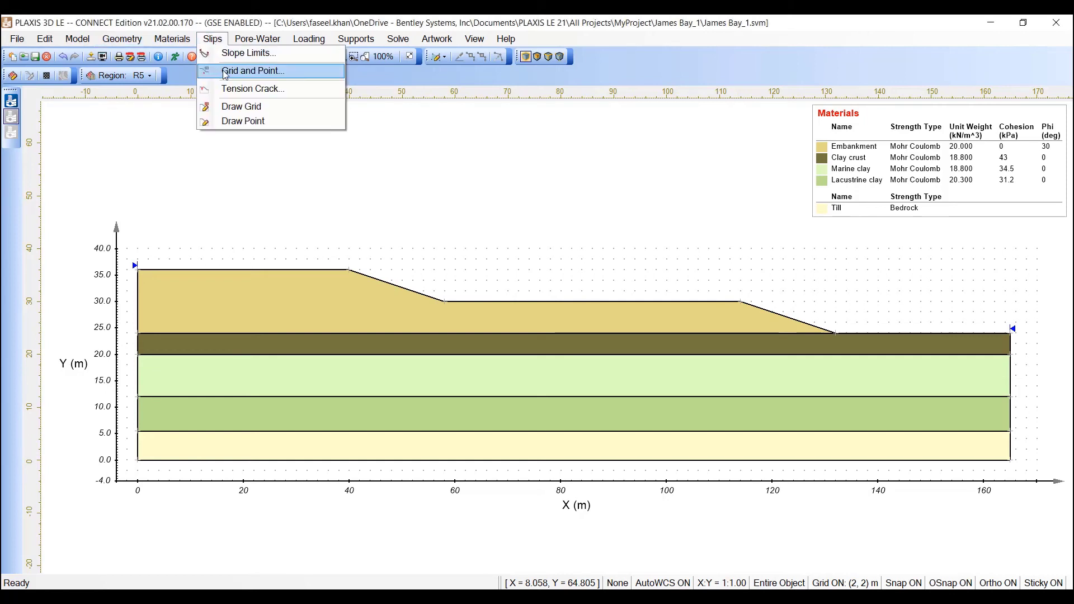
click(225, 73)
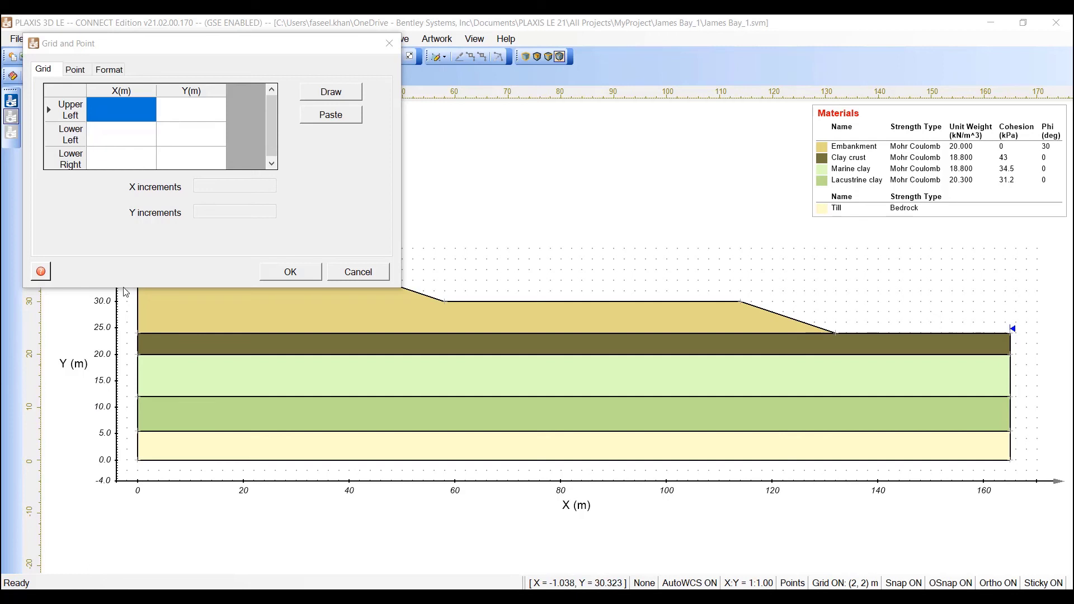
click(139, 108)
text(85.)
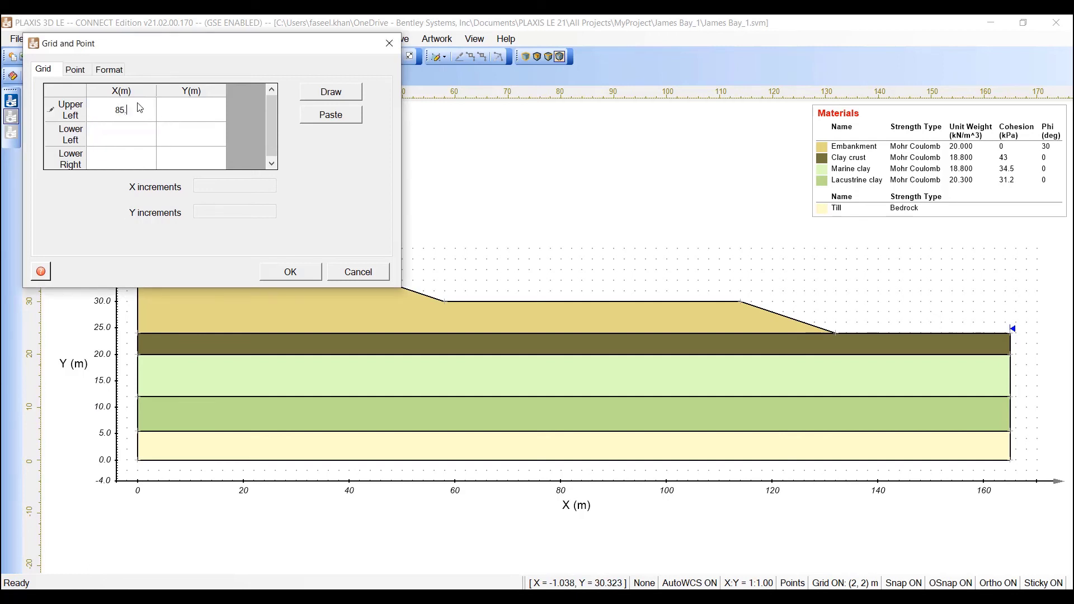
text(9)
key(Tab)
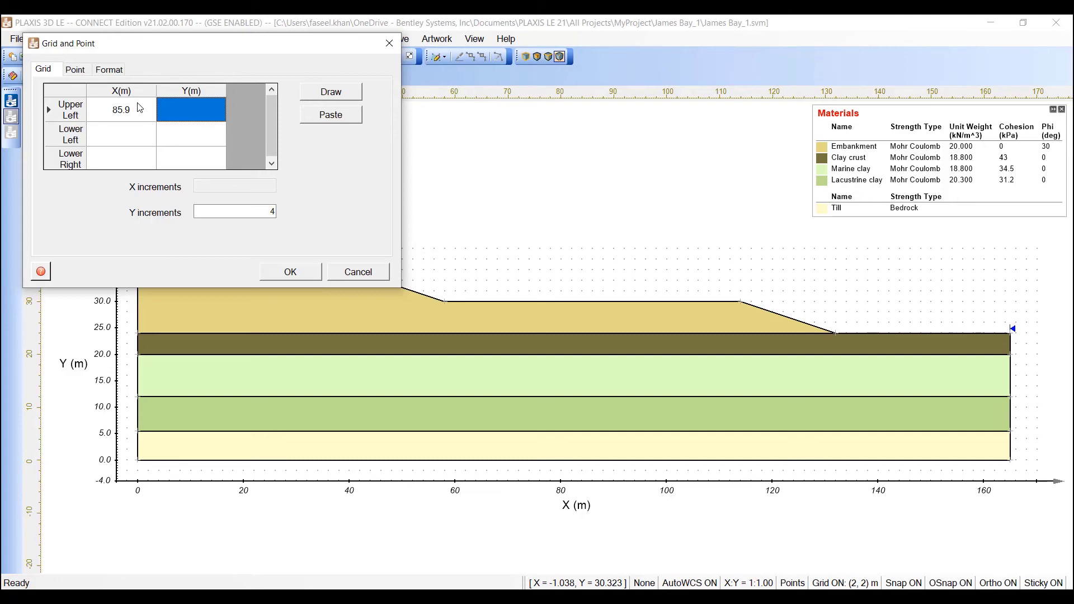
text(128.3)
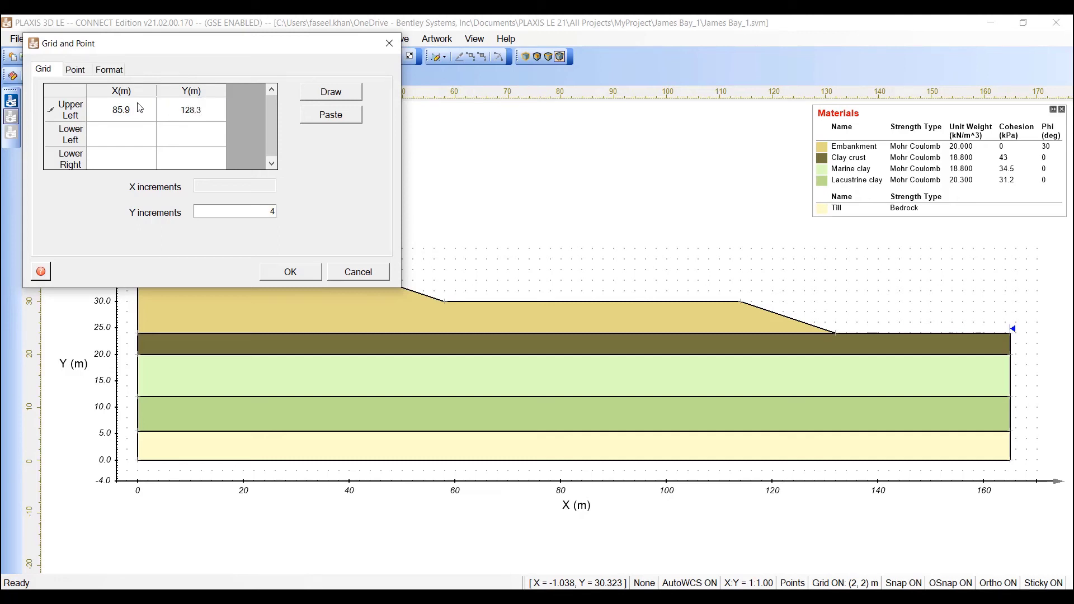
key(Tab)
Set the lower-left and lower-right grid corners to X 85.9, Y 128.3.
text(85.9)
key(Tab)
text(128.3)
key(Tab)
text(85)
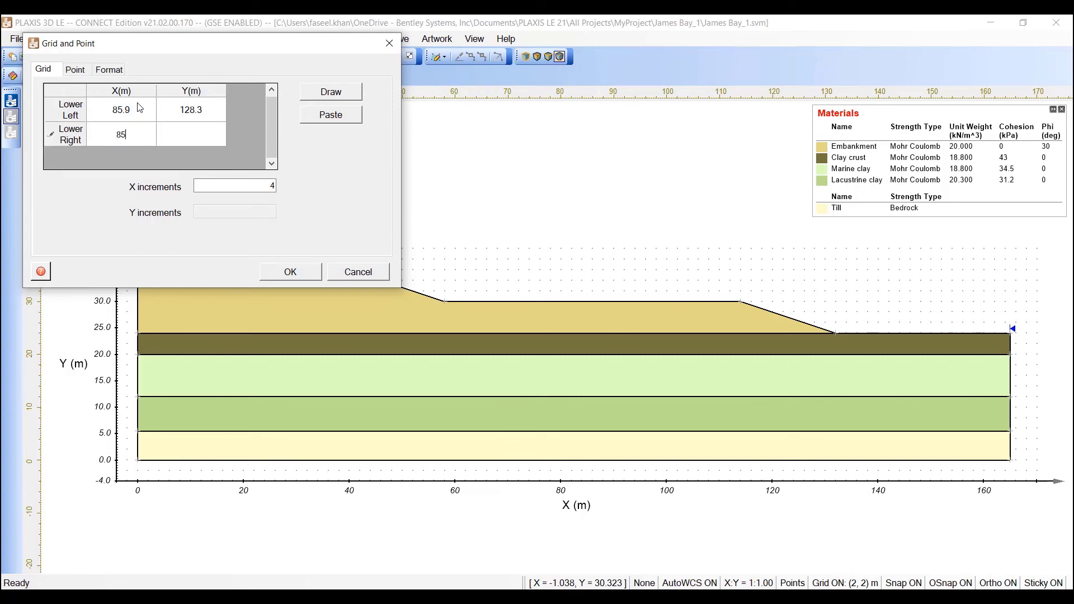
text(.9)
key(Tab)
text(12)
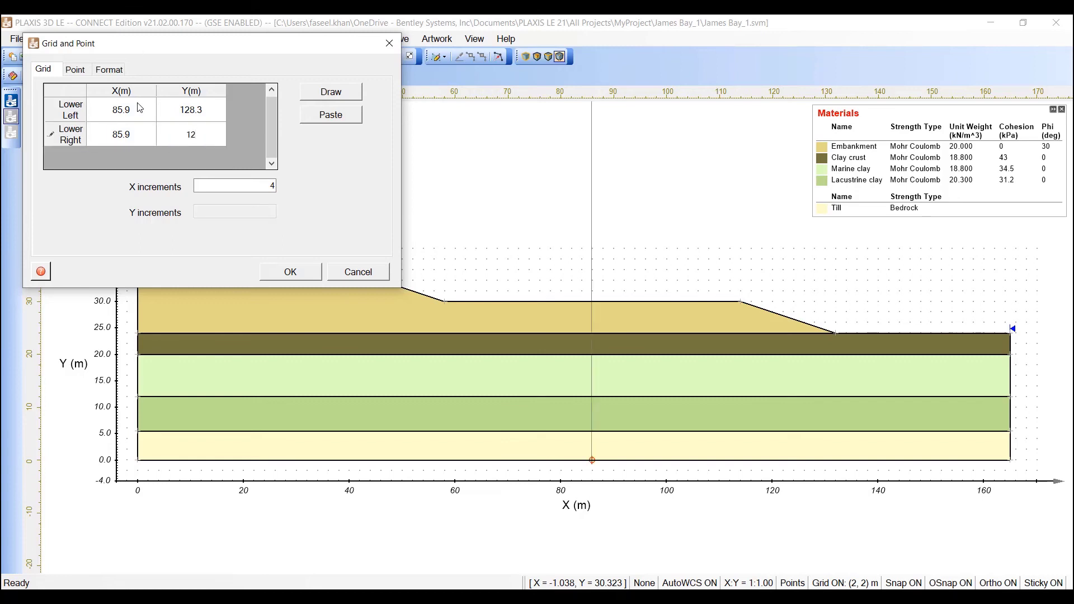
text(8.3)
key(Tab)
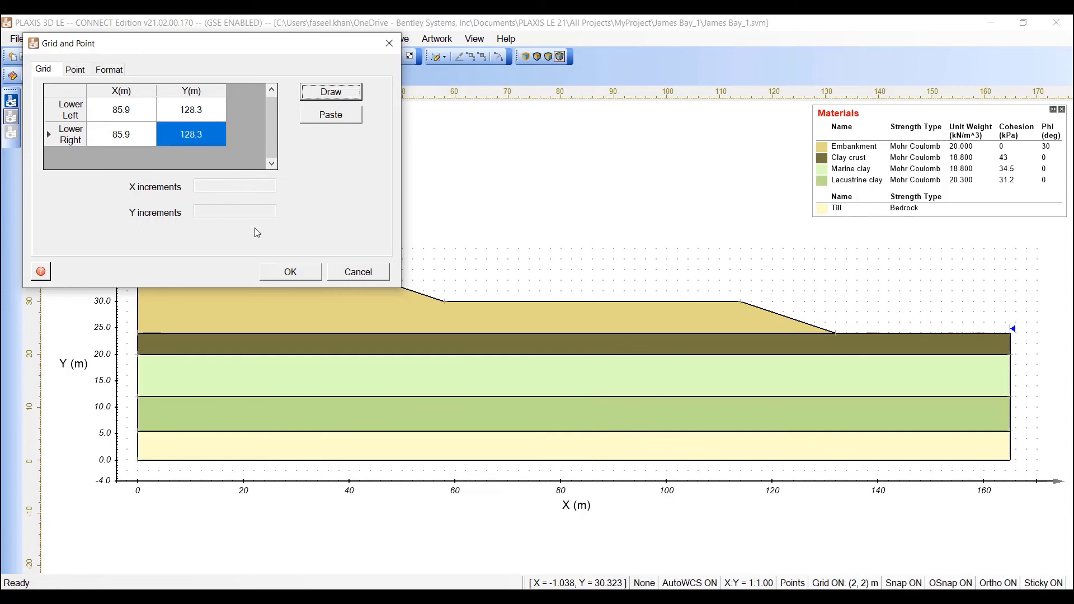
Define a single slip point at X 85.9, Y 5.5 and apply the Grid and Point settings.
click(77, 72)
click(112, 100)
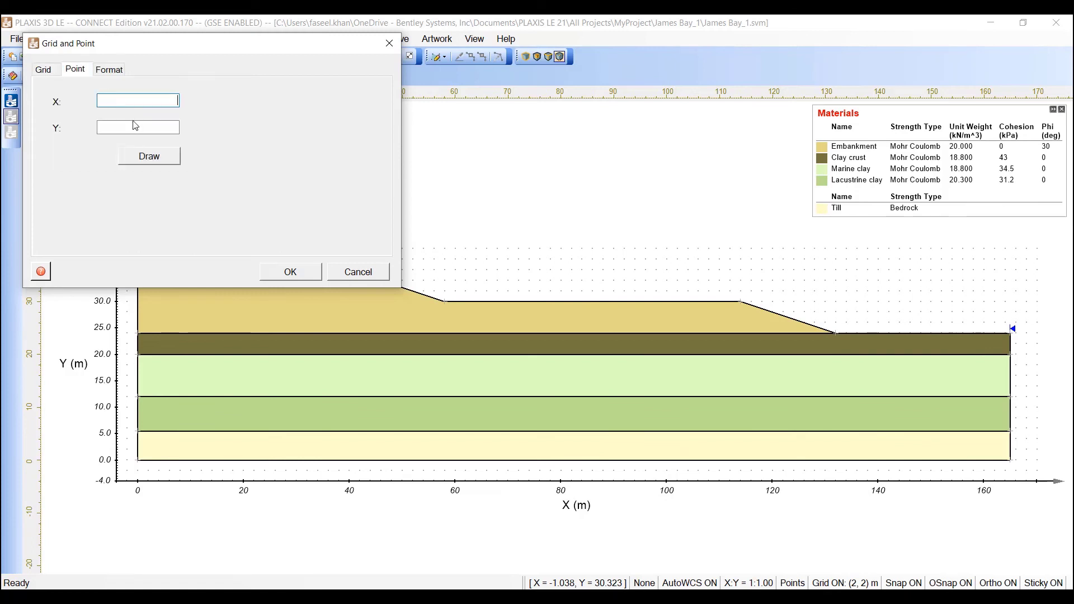
text(85.9)
click(135, 125)
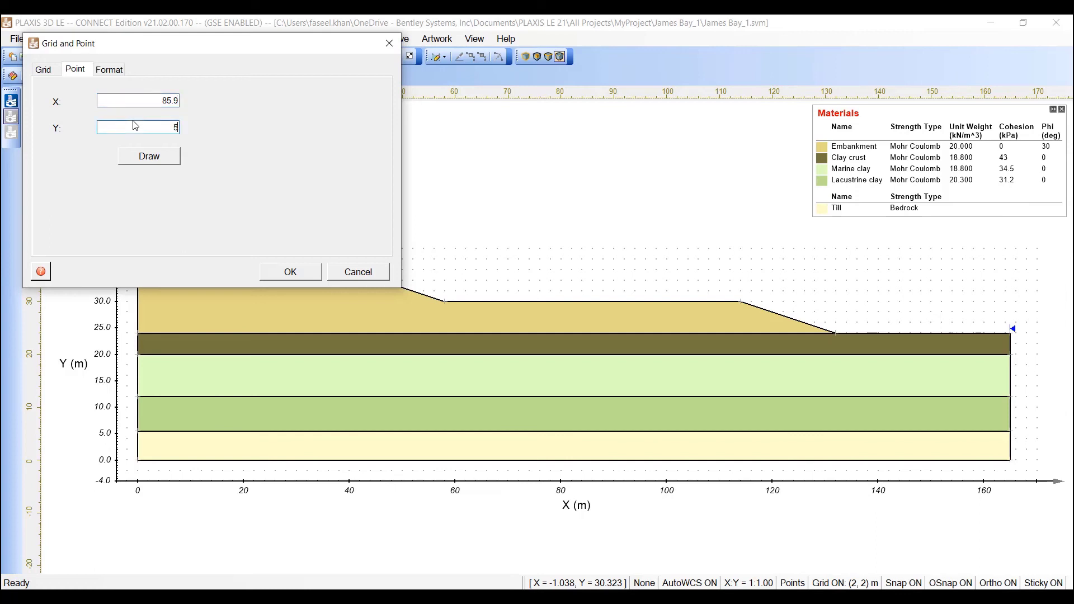
text(5.5)
click(295, 278)
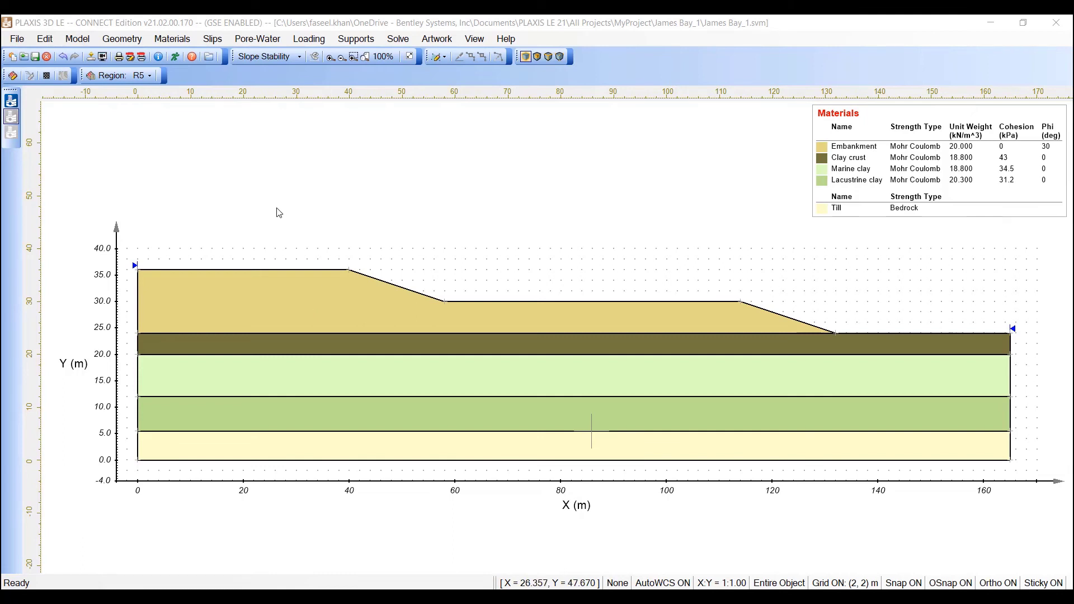
Select 1D Spatial Variability (Each Slice) in the model settings and apply it.
click(78, 40)
click(95, 67)
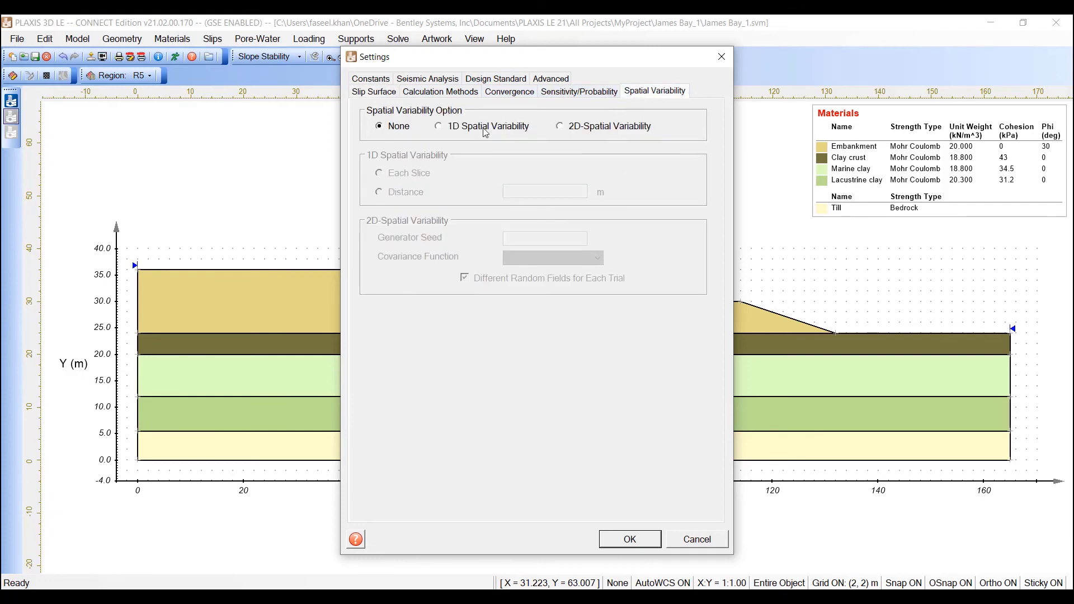
click(447, 126)
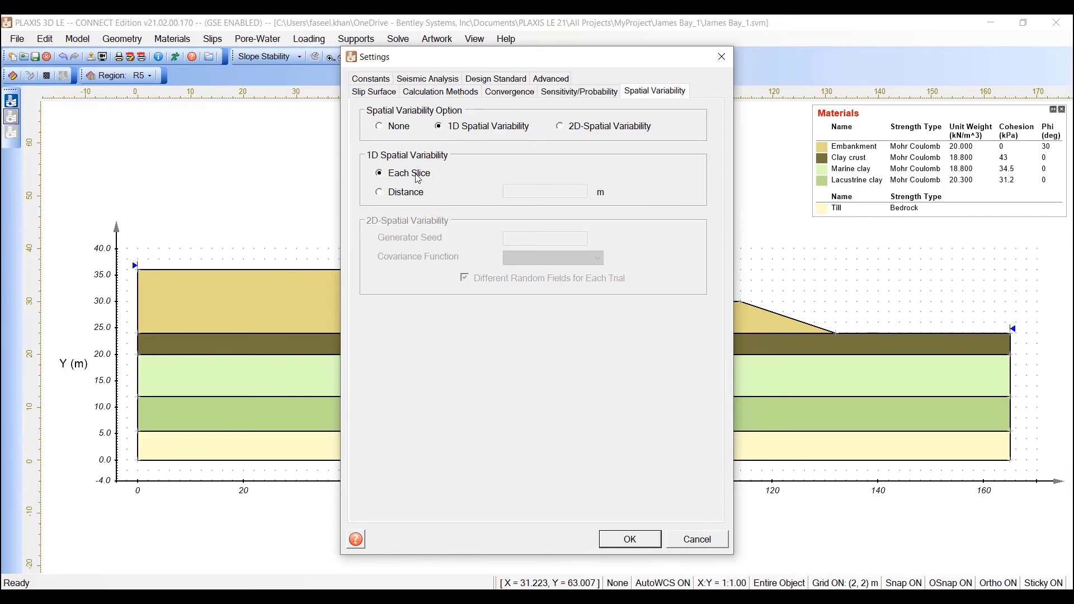
click(630, 540)
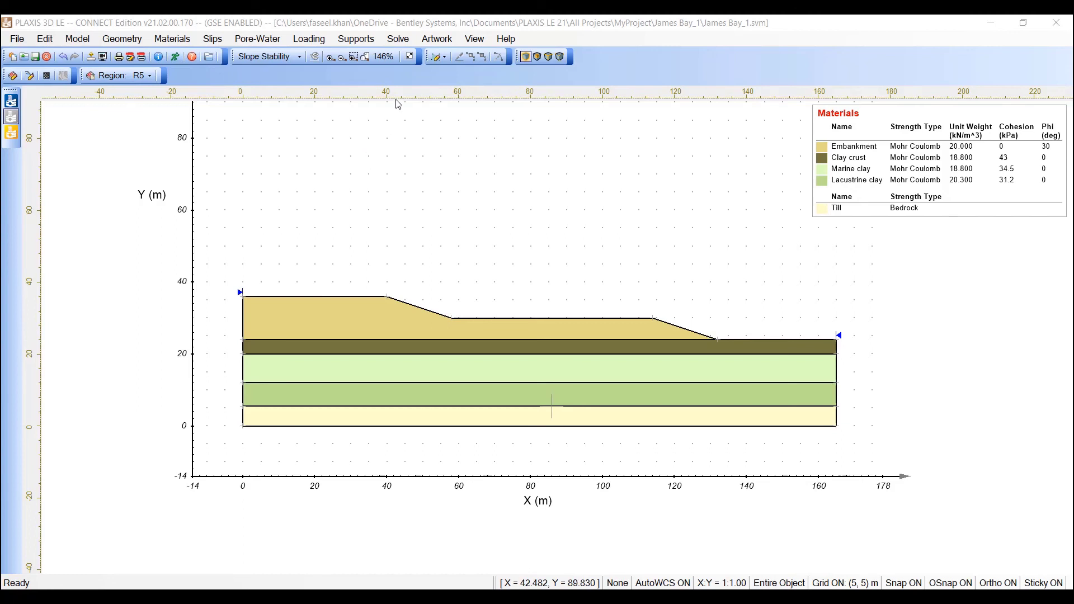
Save and analyze the model, then view results showing the FOS 1.418 Ordinary slip surface.
click(403, 43)
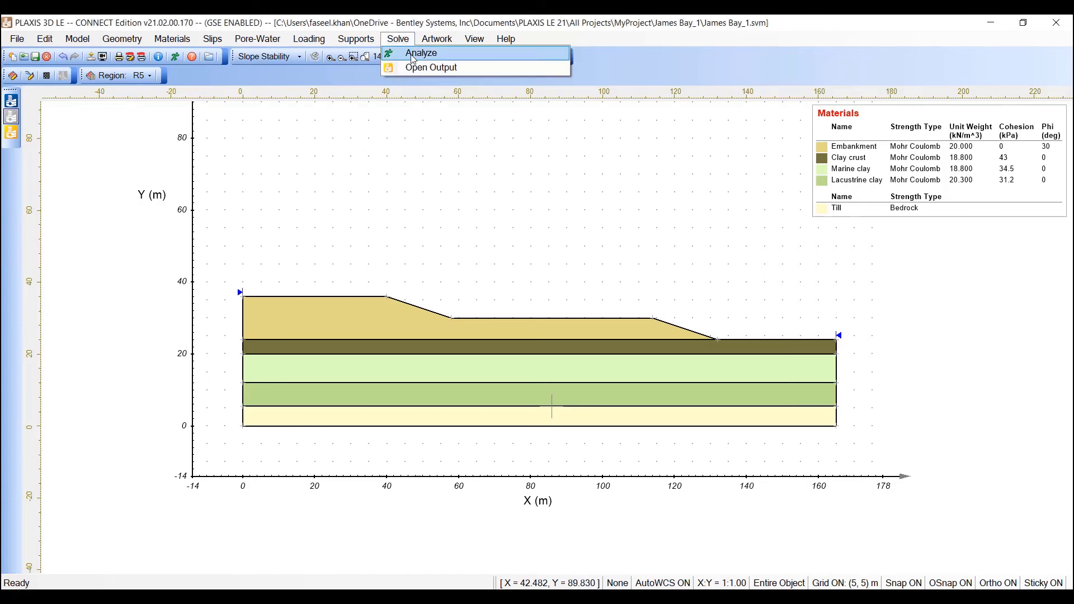
click(412, 55)
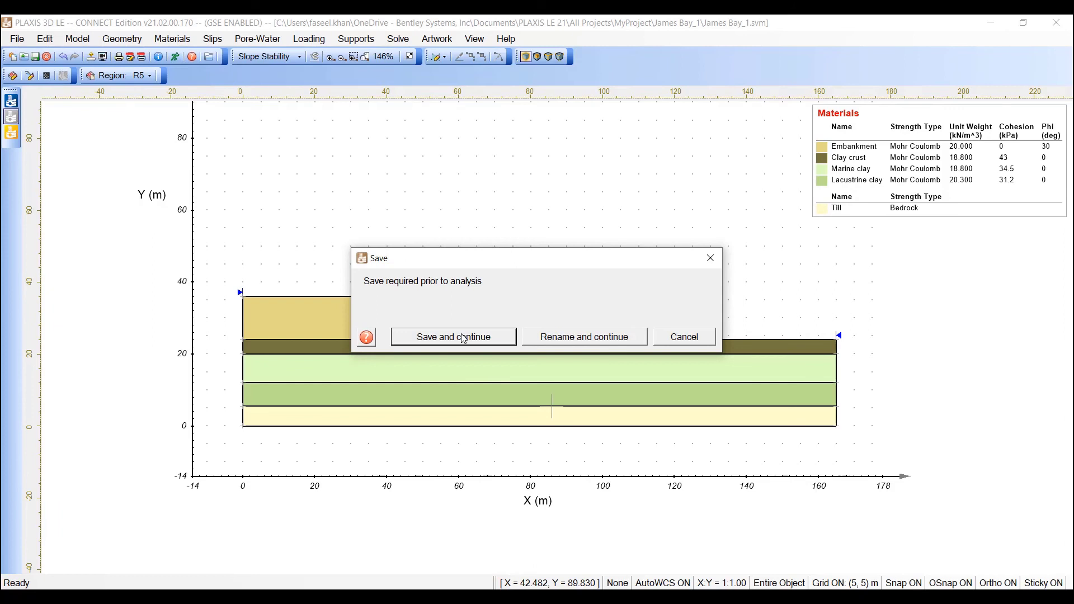
click(463, 337)
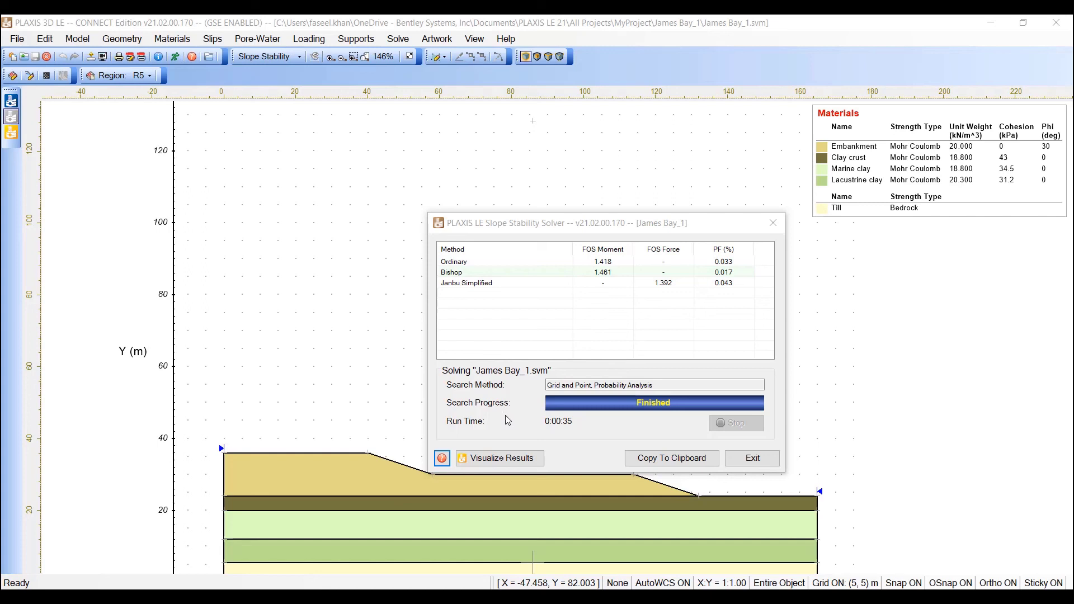
click(502, 458)
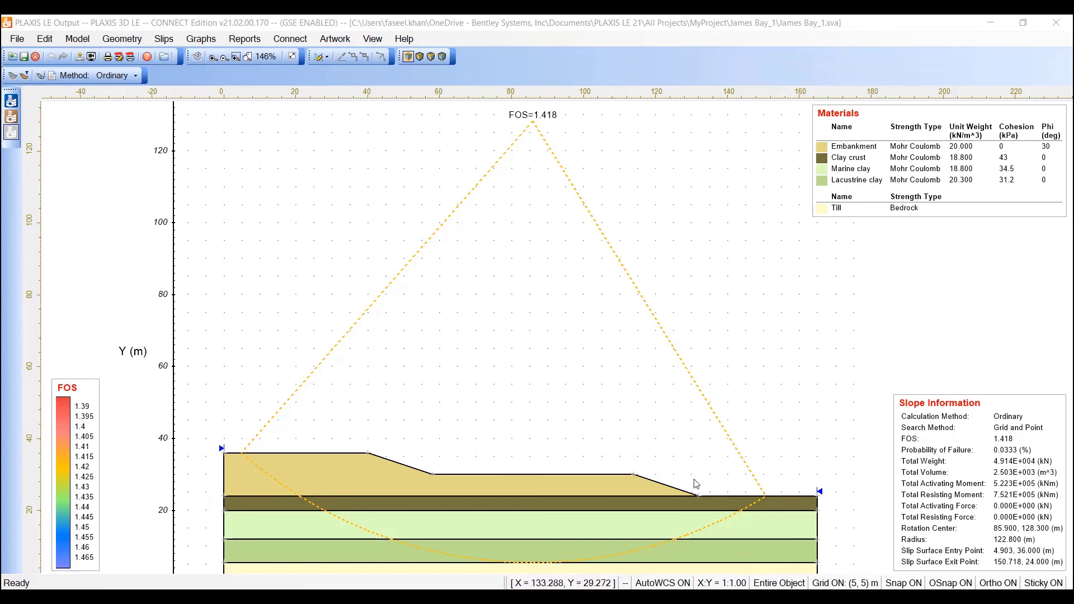
mouse_move(94, 432)
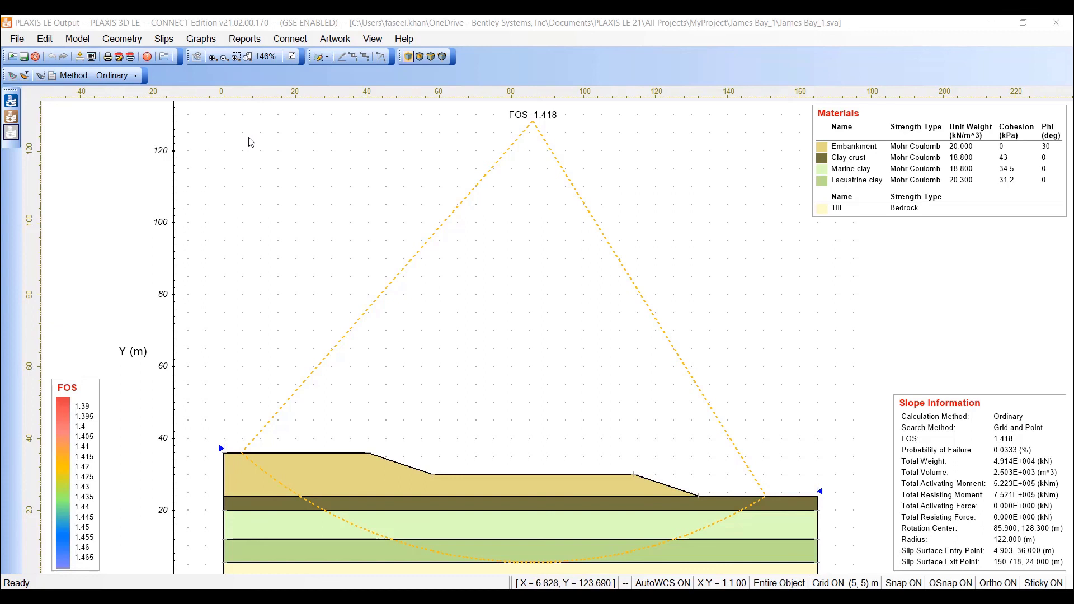
click(200, 42)
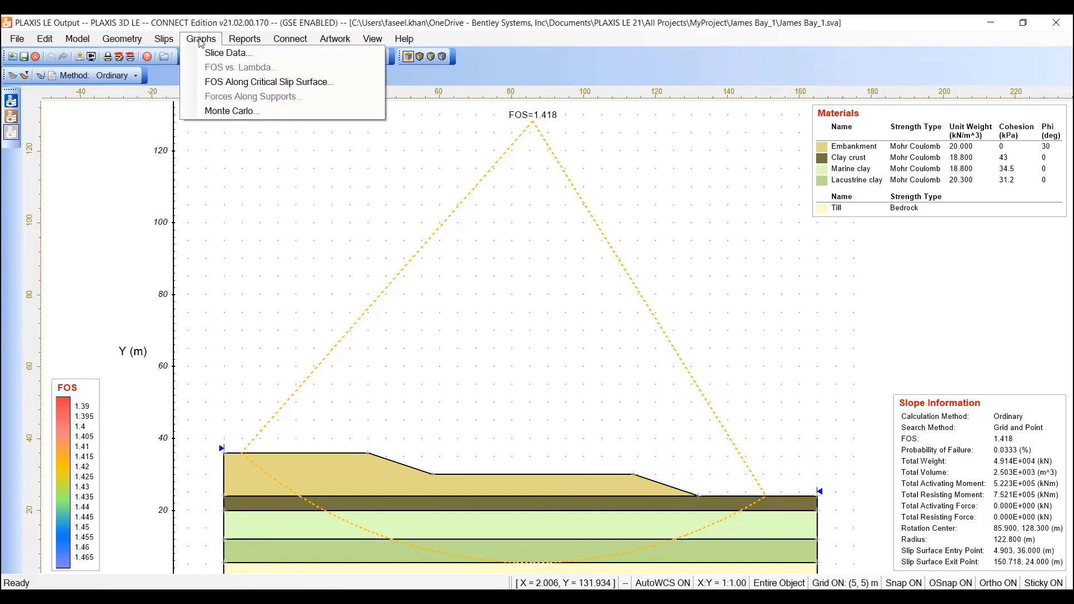
click(244, 111)
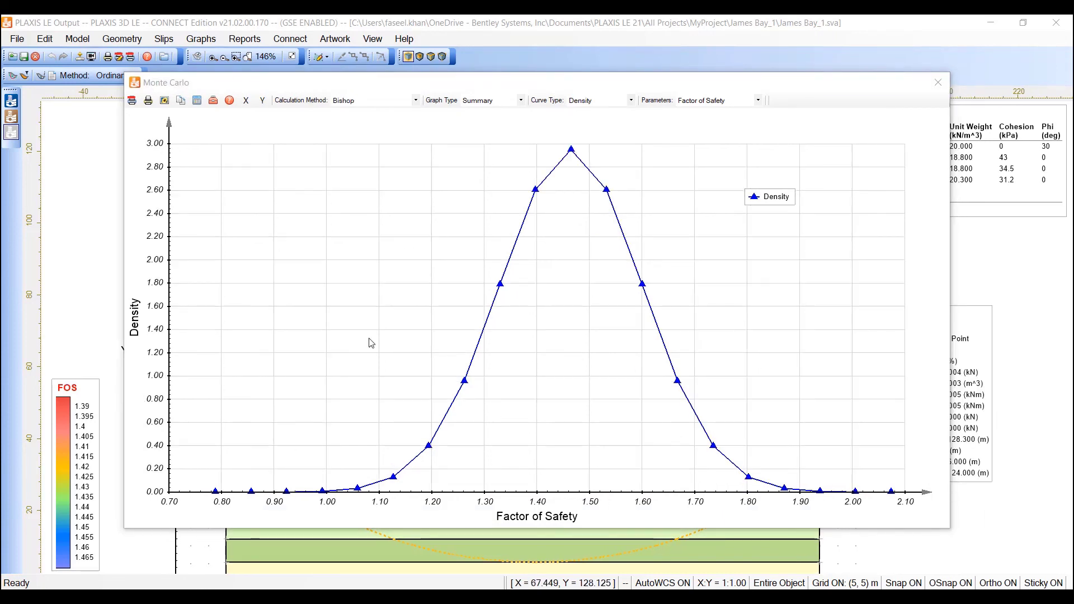
click(520, 106)
click(503, 120)
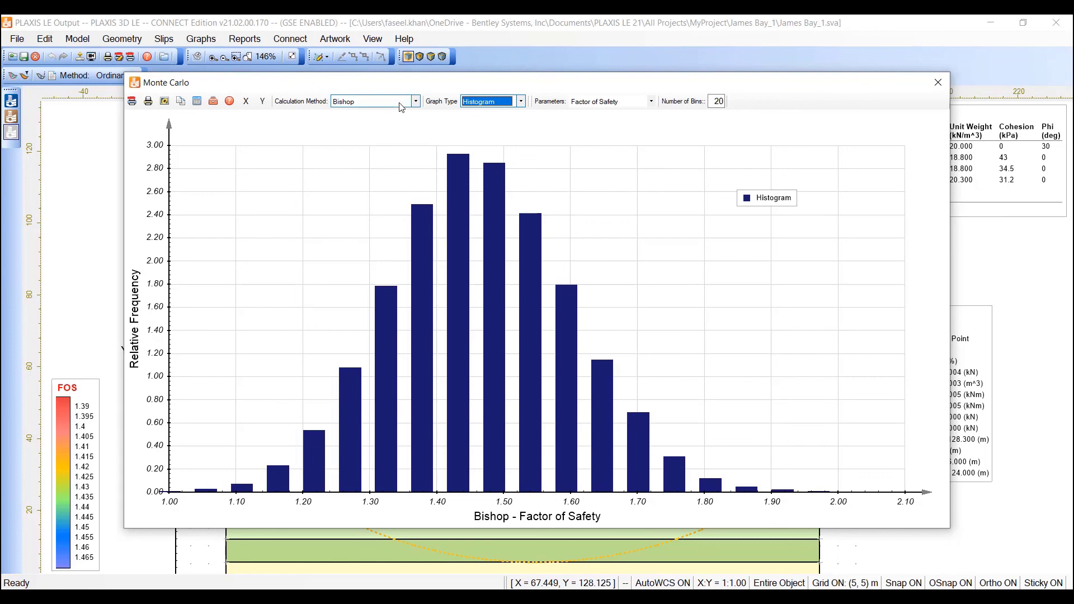
click(415, 102)
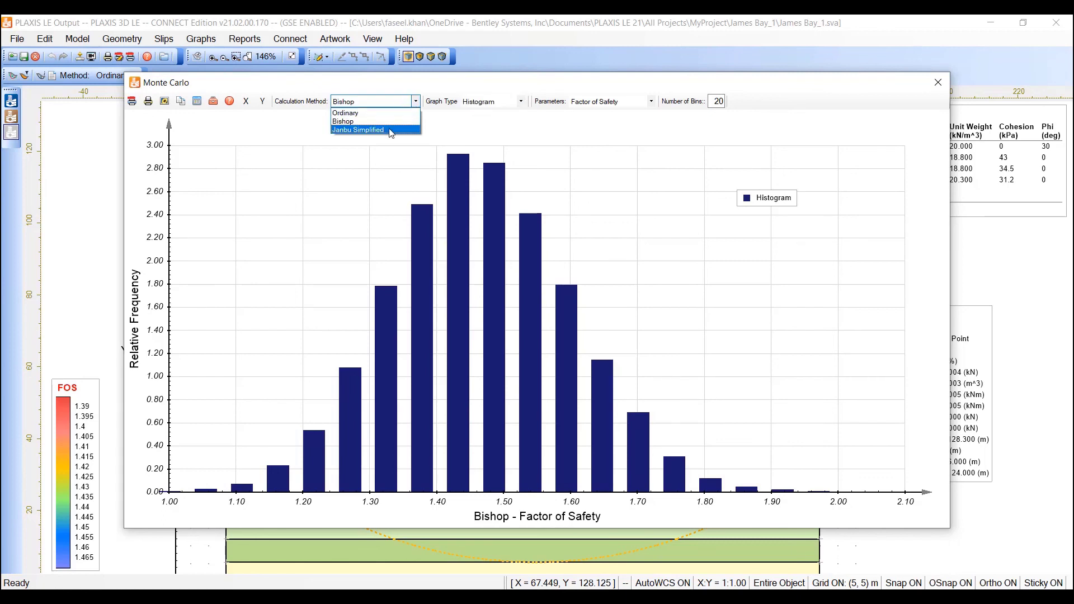
click(386, 157)
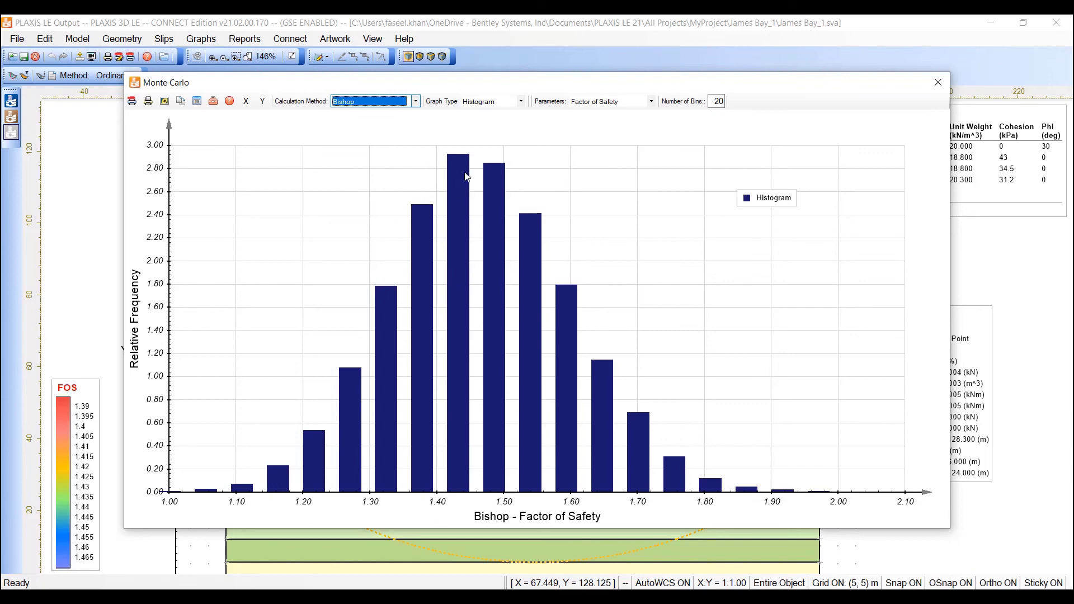
click(424, 138)
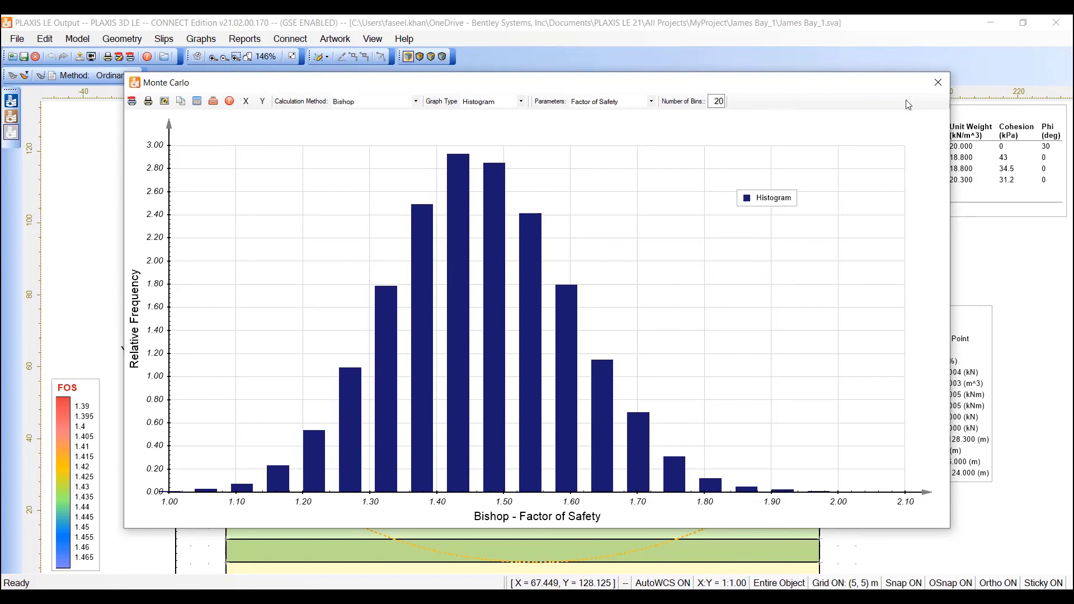
Close the Monte Carlo histogram and move the Slope Information panel higher beside the slip circle.
click(939, 83)
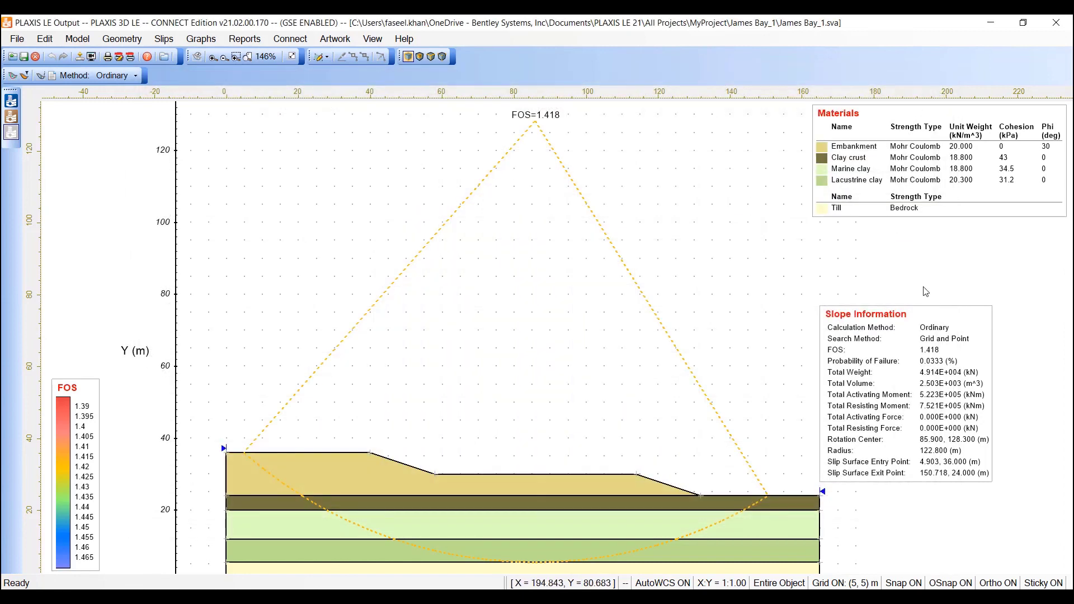
drag(918, 311, 920, 274)
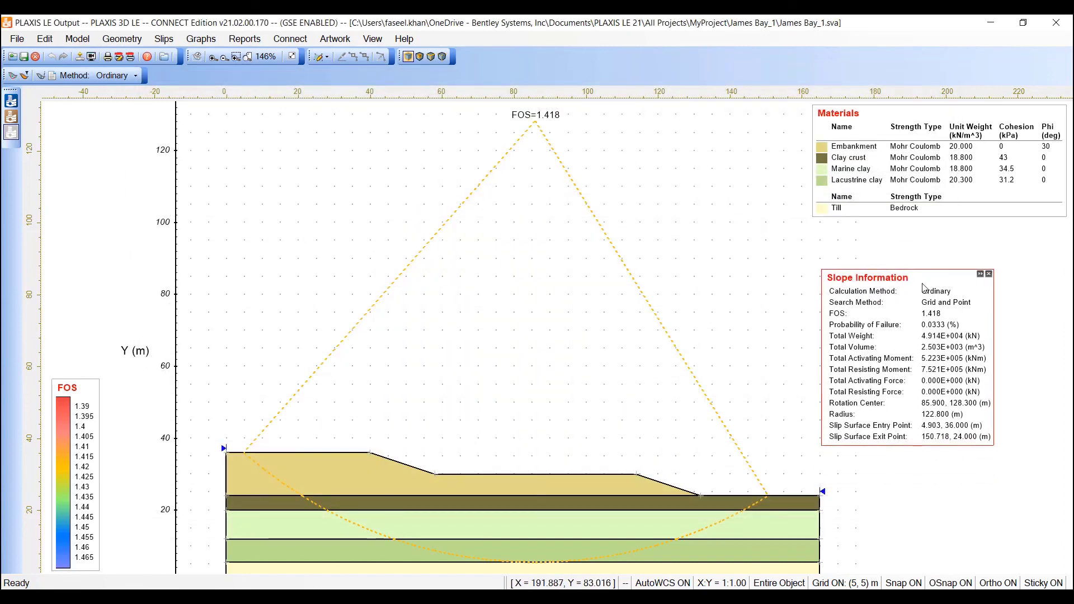